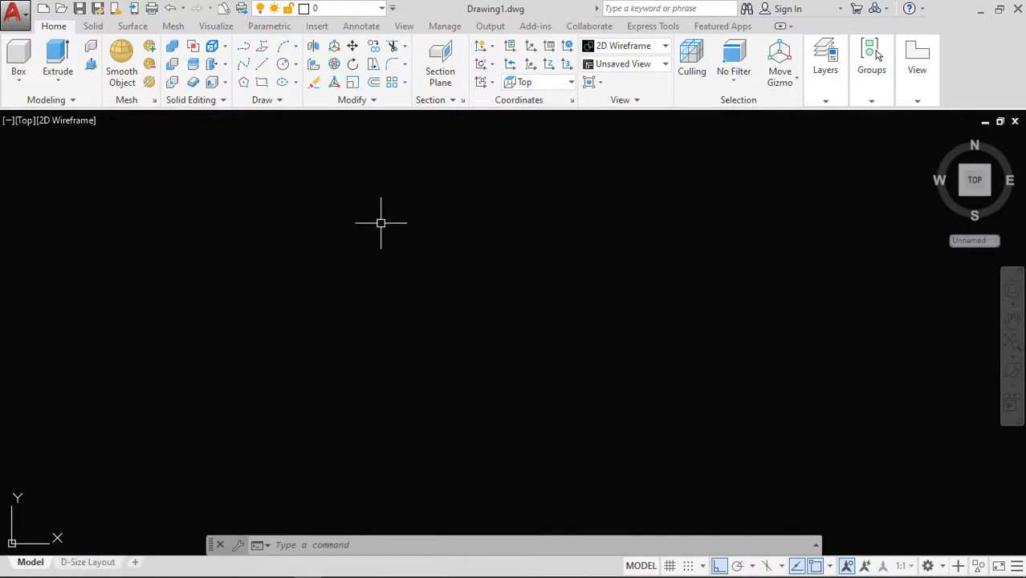
Step: Draw a closed rectangle of lines, 60 units wide and 90 units long
{"action": "left_click", "coordinate": [258, 69]}
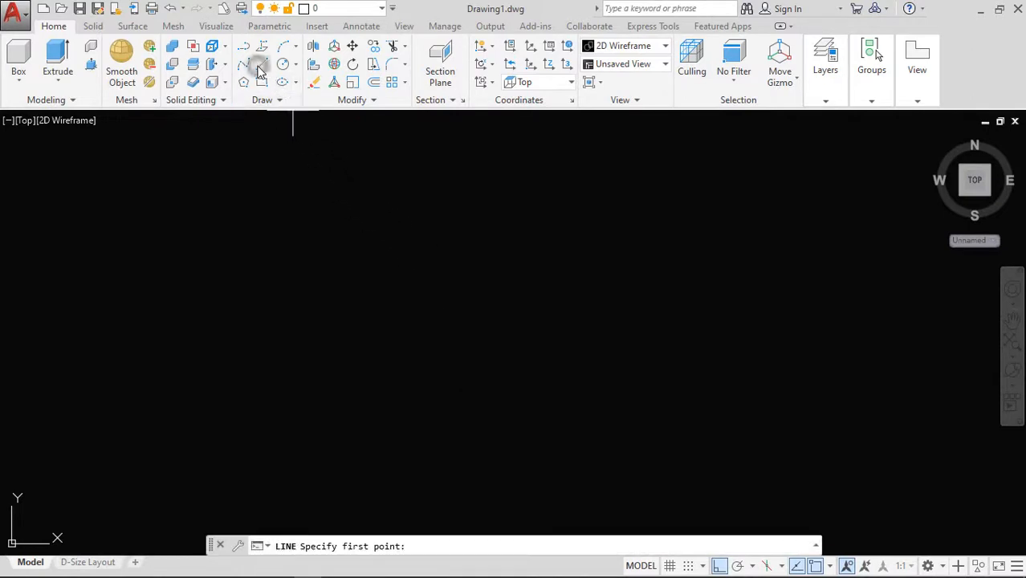
{"action": "left_click", "coordinate": [331, 220]}
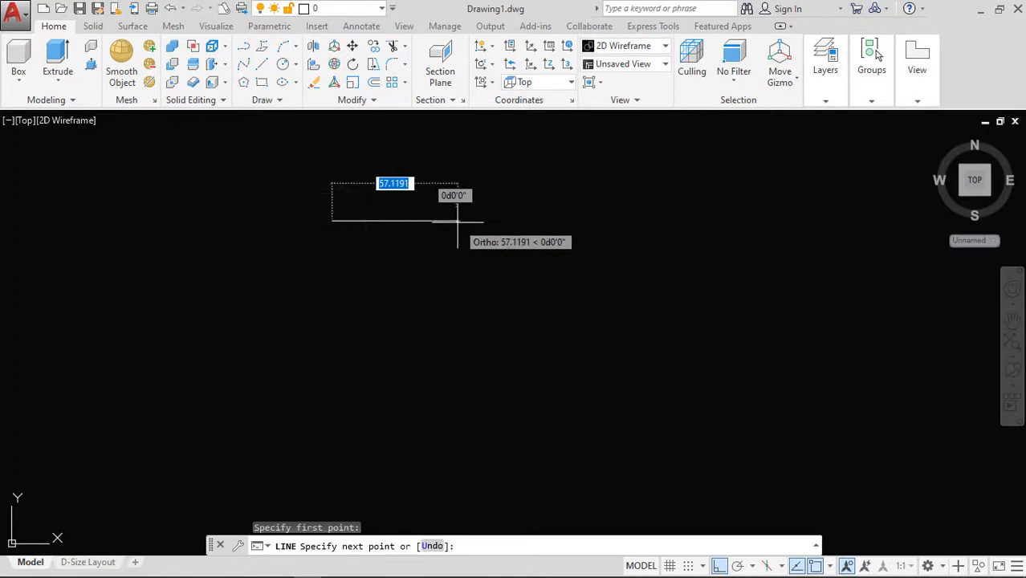
{"action": "type", "text": "6"}
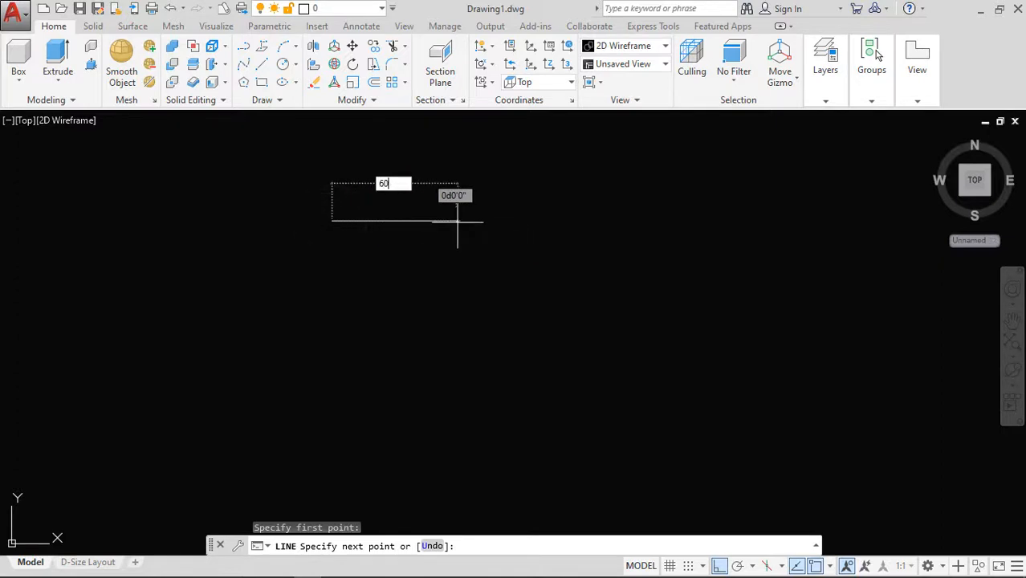
{"action": "type", "text": "0"}
{"action": "key", "text": "Return"}
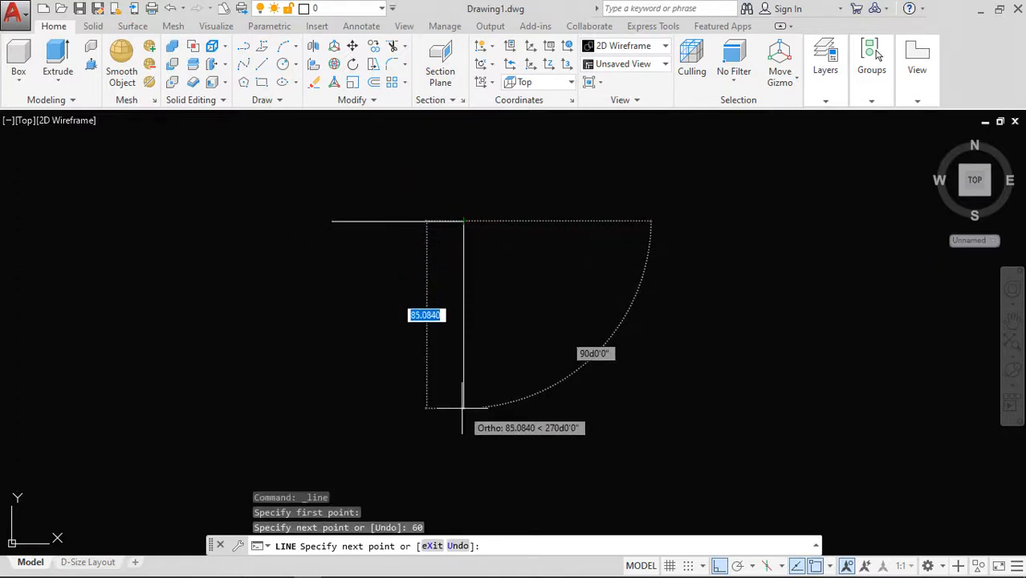
{"action": "type", "text": "90"}
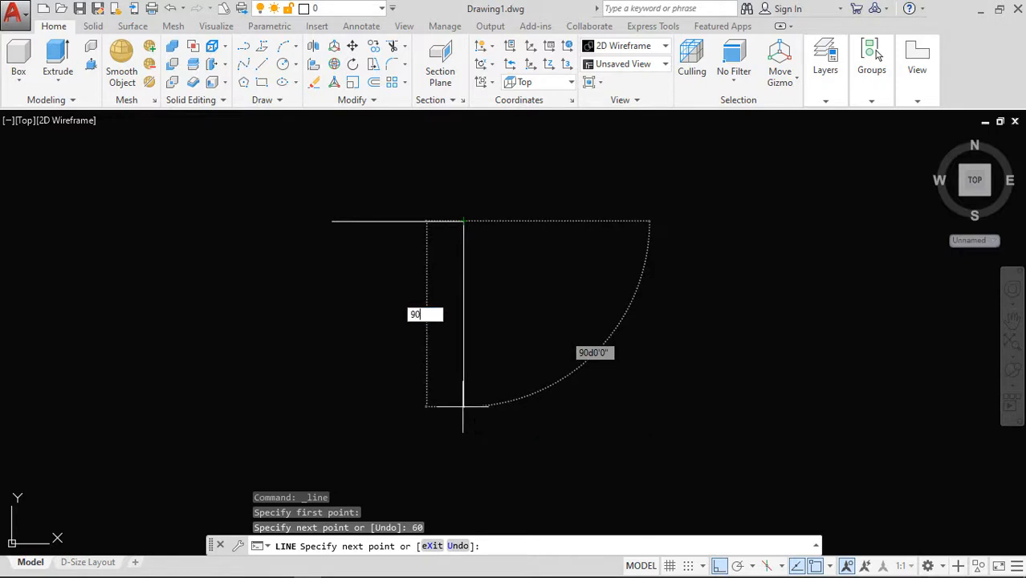
{"action": "key", "text": "Return"}
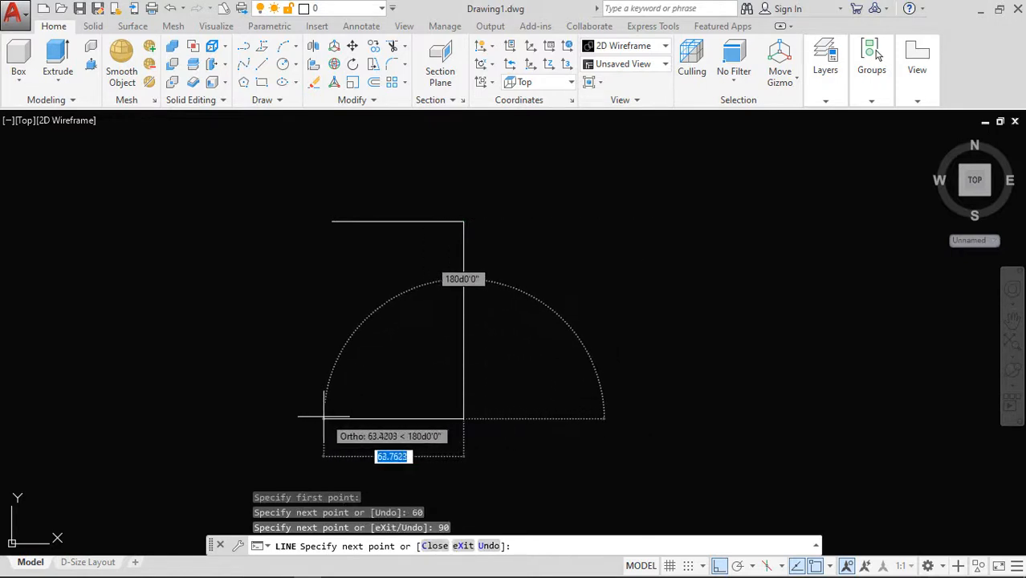
{"action": "type", "text": "6"}
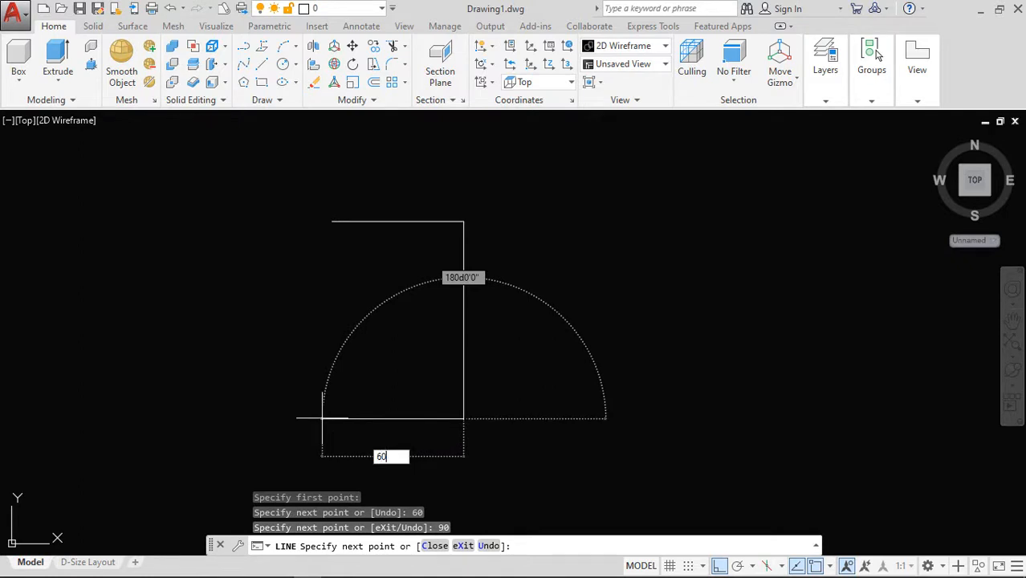
{"action": "type", "text": "0"}
{"action": "key", "text": "Return"}
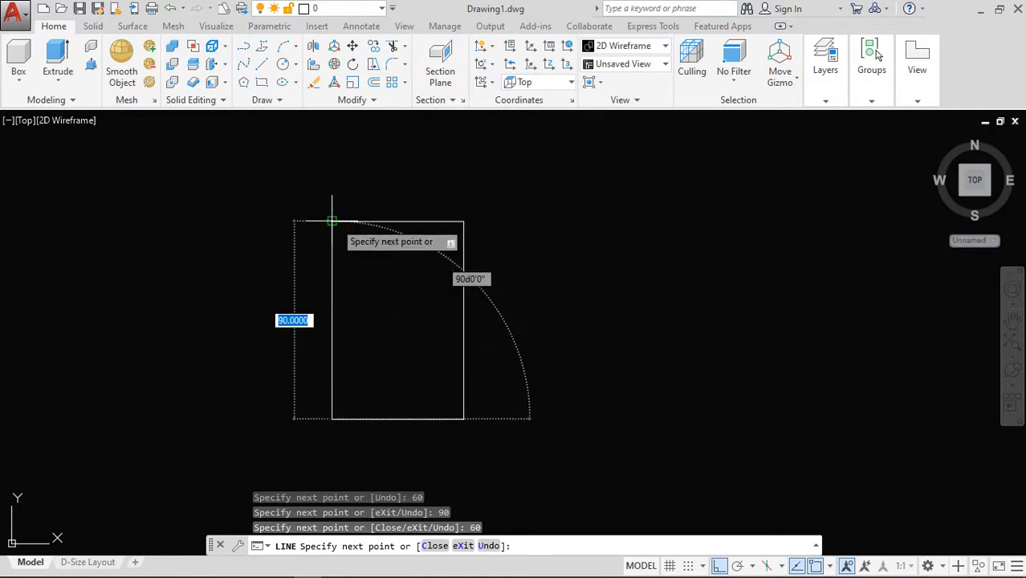
{"action": "left_click", "coordinate": [332, 220]}
{"action": "key", "text": "Return"}
Step: Convert the rectangle's four lines into a single region
{"action": "middle_click_drag", "start_coordinate": [353, 273], "coordinate": [353, 257]}
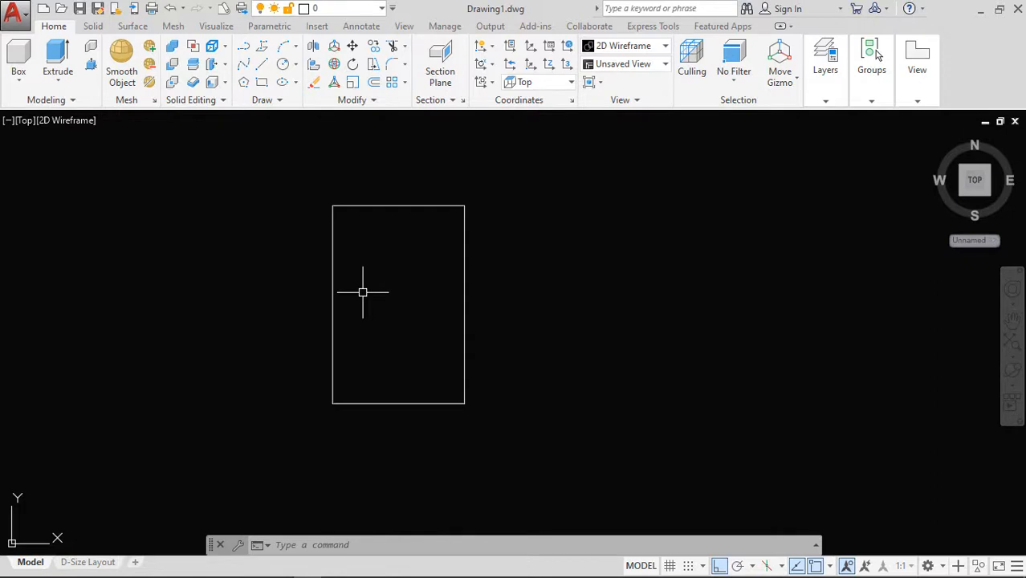
{"action": "left_click", "coordinate": [542, 208]}
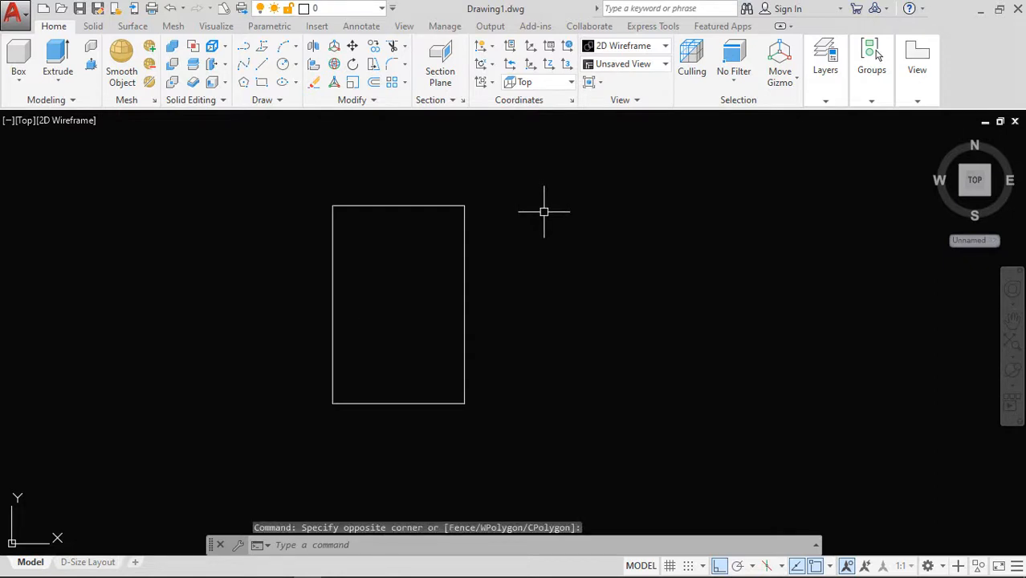
{"action": "type", "text": "reg"}
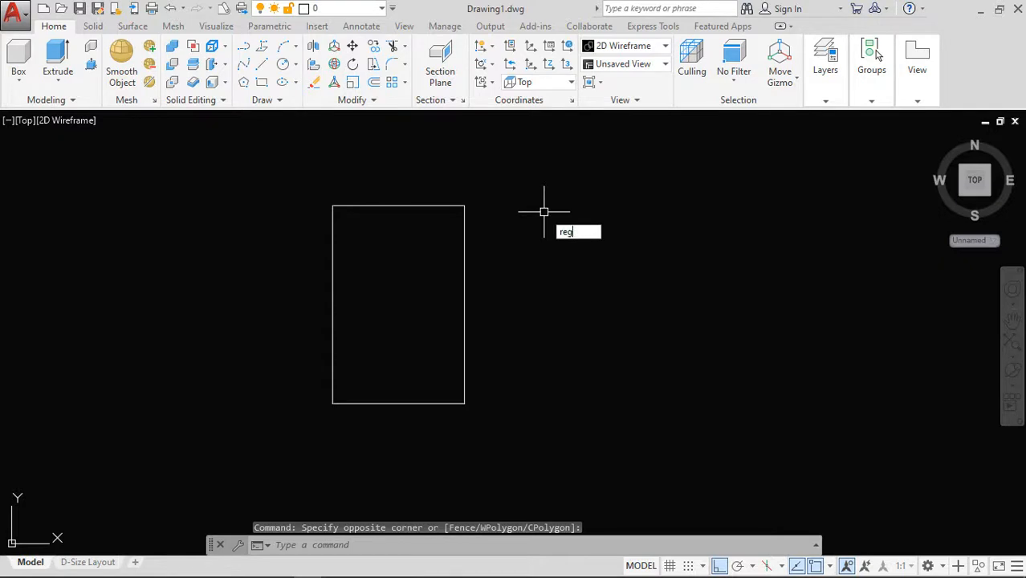
{"action": "left_click", "coordinate": [577, 249]}
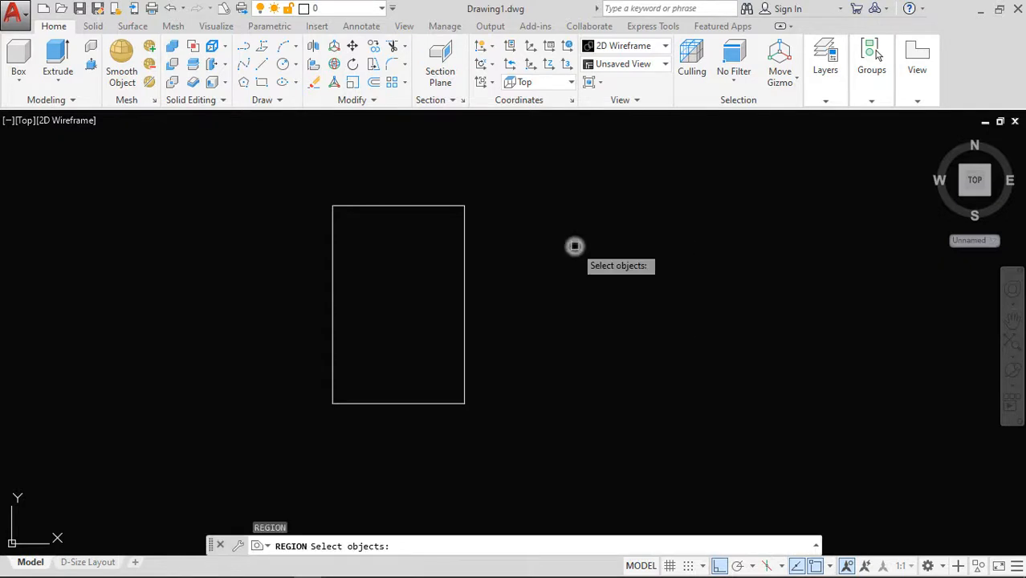
{"action": "left_click", "coordinate": [285, 178]}
{"action": "left_click", "coordinate": [485, 423]}
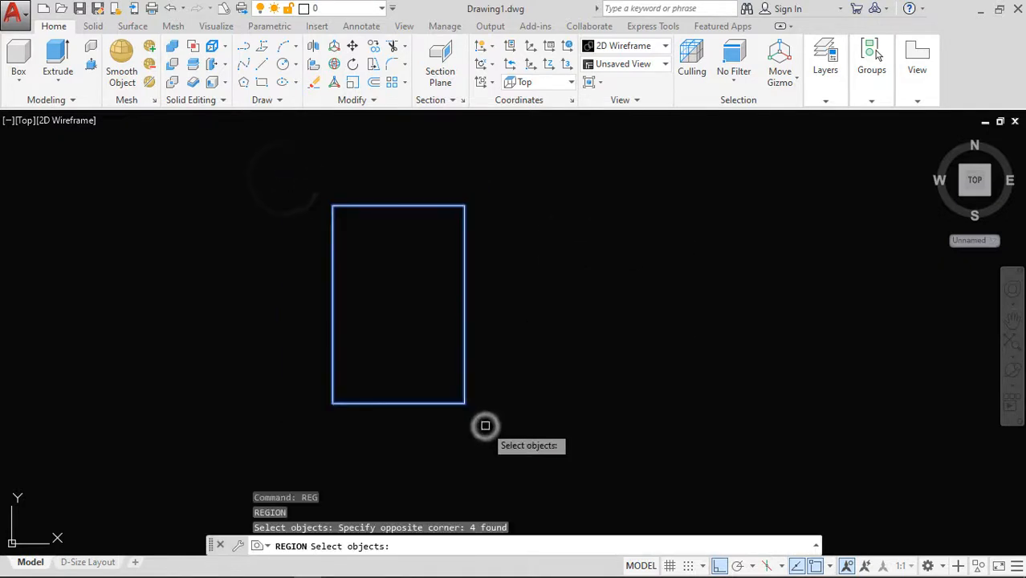
{"action": "key", "text": "Return"}
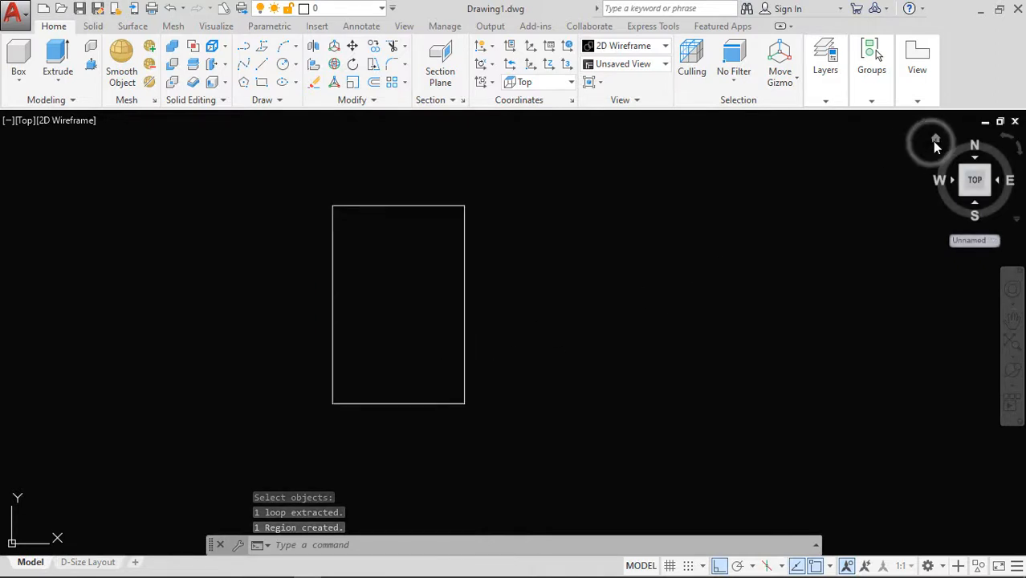
Step: Show the home isometric view and draw a line joining the midpoints of the rectangle's two long sides
{"action": "left_click", "coordinate": [929, 143]}
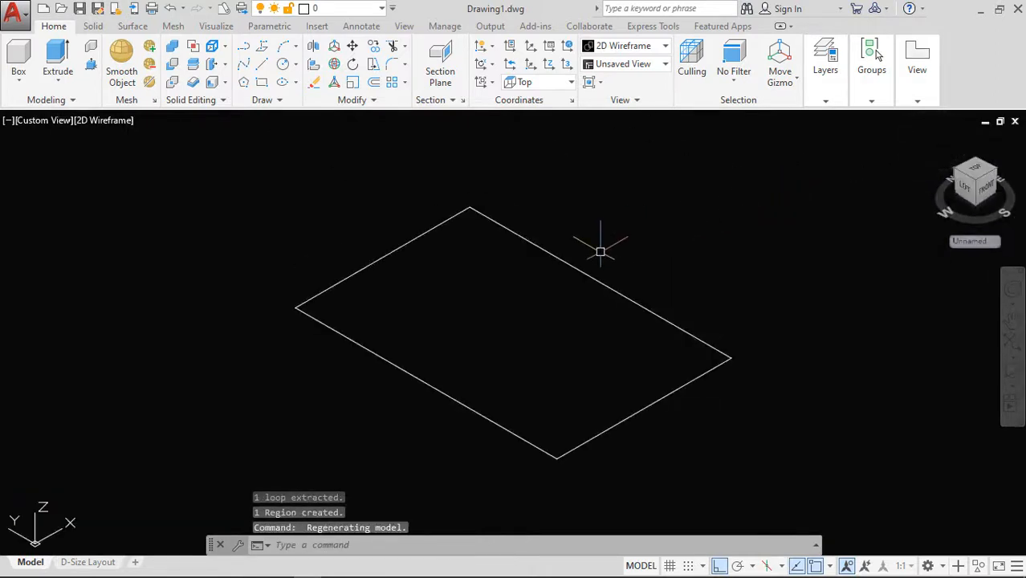
{"action": "type", "text": "l"}
{"action": "key", "text": "Return"}
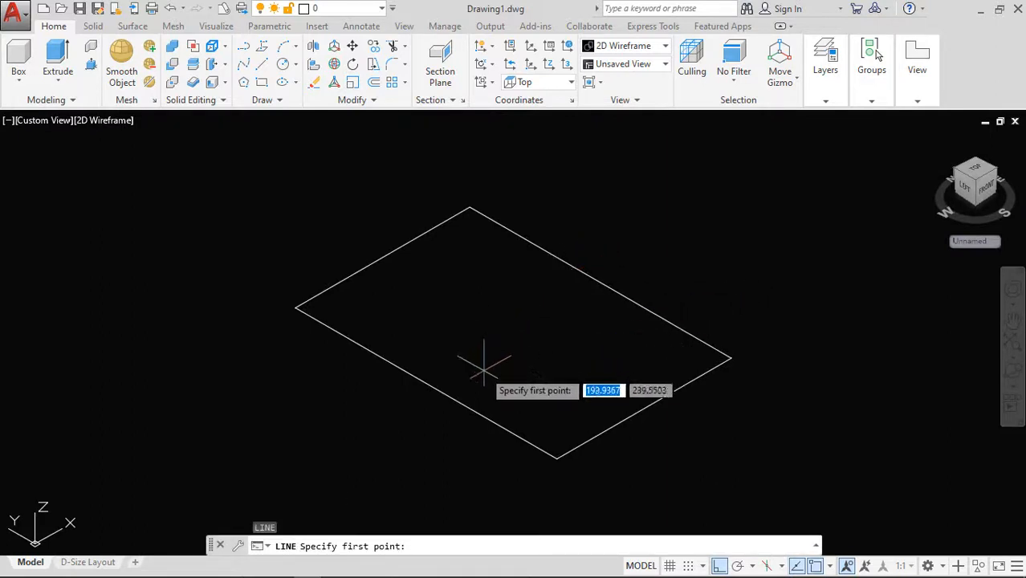
{"action": "left_click", "coordinate": [427, 383]}
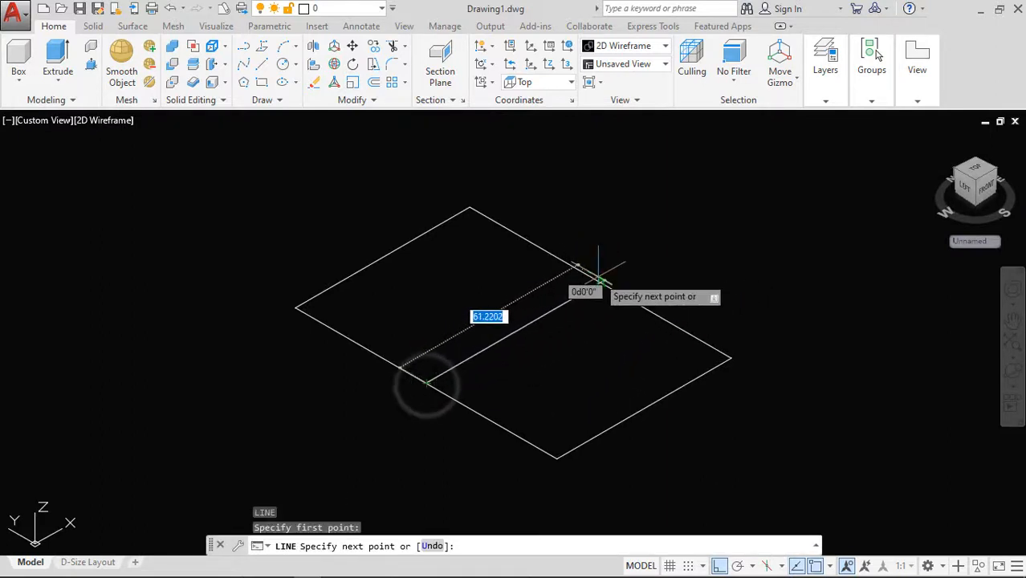
{"action": "left_click", "coordinate": [599, 279]}
{"action": "key", "text": "Return"}
Step: Draw a 130-unit line straight up along Z from the midpoint of the rectangle's center line
{"action": "key", "text": "Return"}
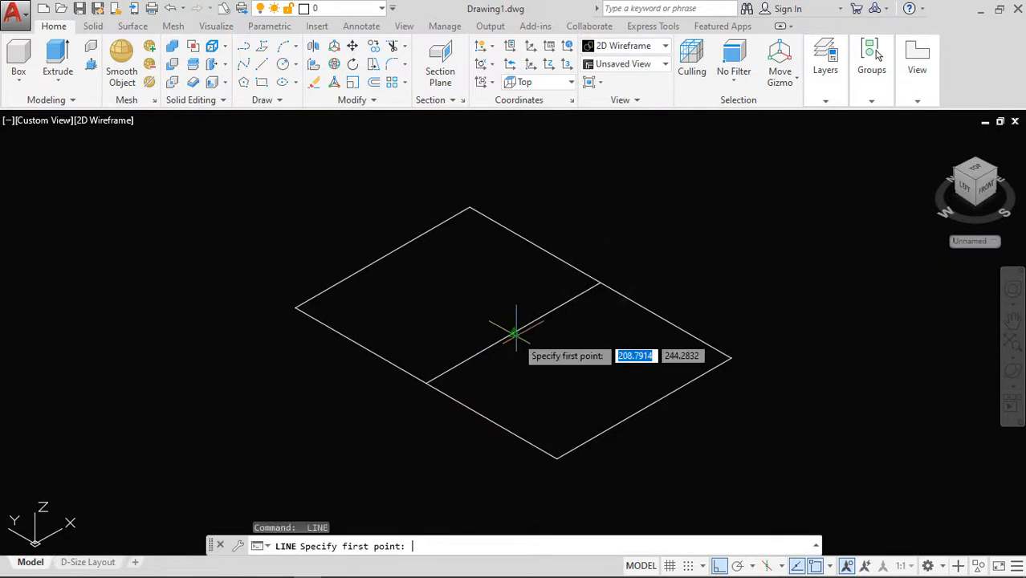
{"action": "left_click", "coordinate": [514, 331]}
{"action": "scroll", "coordinate": [502, 209], "scroll_direction": "down", "scroll_amount": 2}
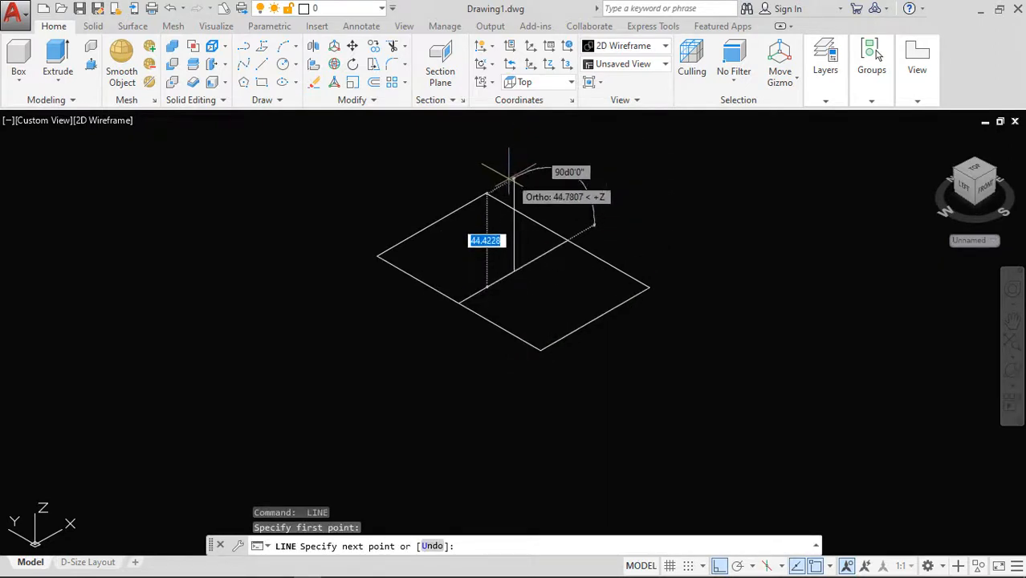
{"action": "middle_click_drag", "start_coordinate": [501, 202], "coordinate": [378, 286]}
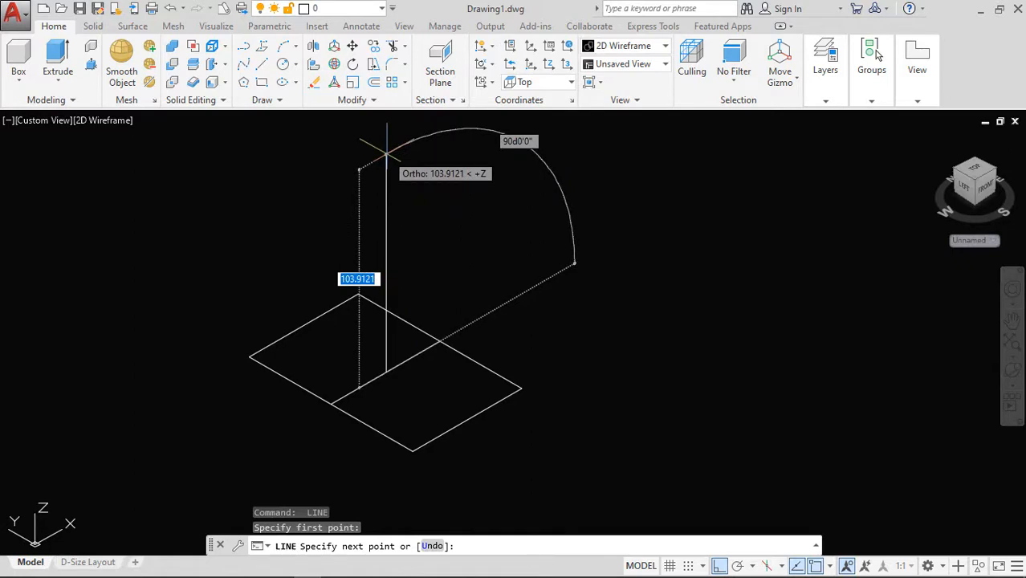
{"action": "type", "text": "1"}
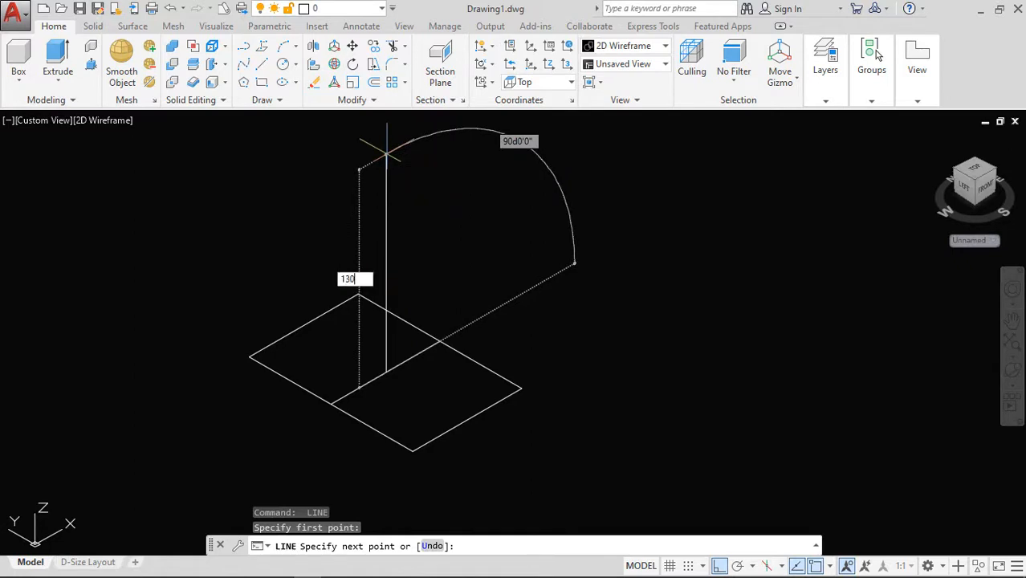
{"action": "type", "text": "30"}
{"action": "key", "text": "Return"}
{"action": "scroll", "coordinate": [424, 225], "scroll_direction": "down", "scroll_amount": 2}
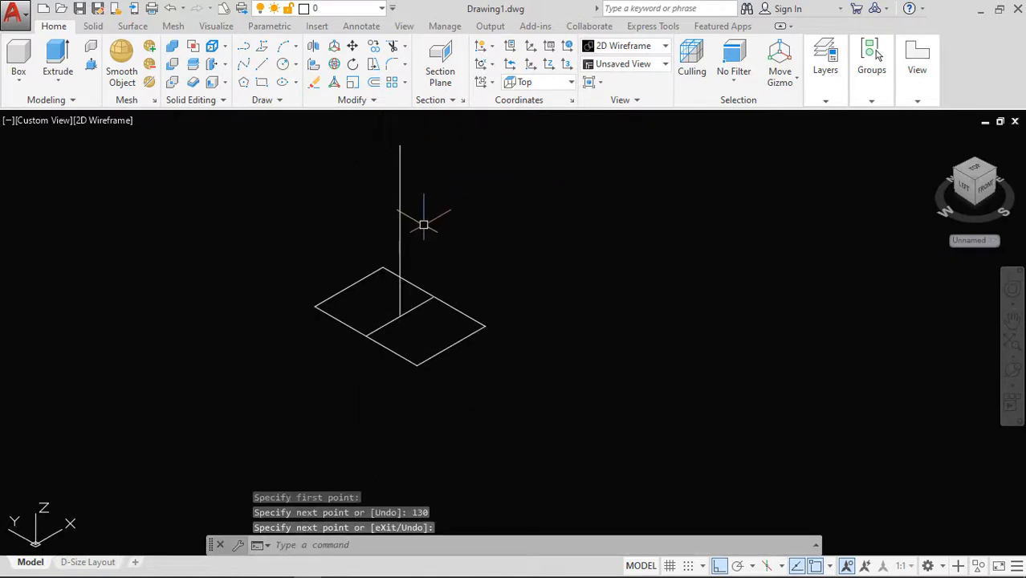
{"action": "middle_click_drag", "start_coordinate": [425, 222], "coordinate": [417, 258]}
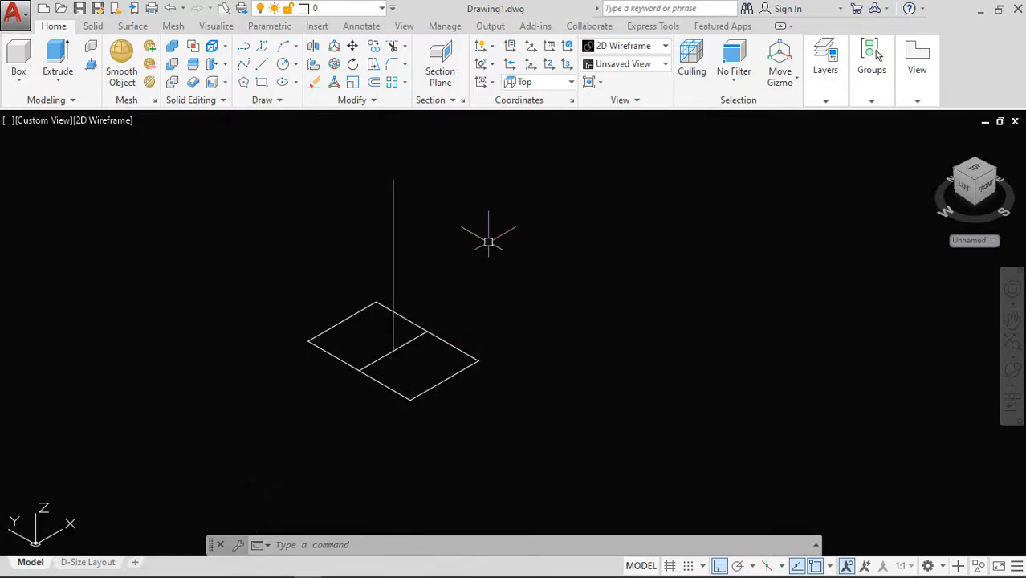
Step: Sweep the rectangular region along the vertical line with a twist angle of 35
{"action": "left_click", "coordinate": [57, 81]}
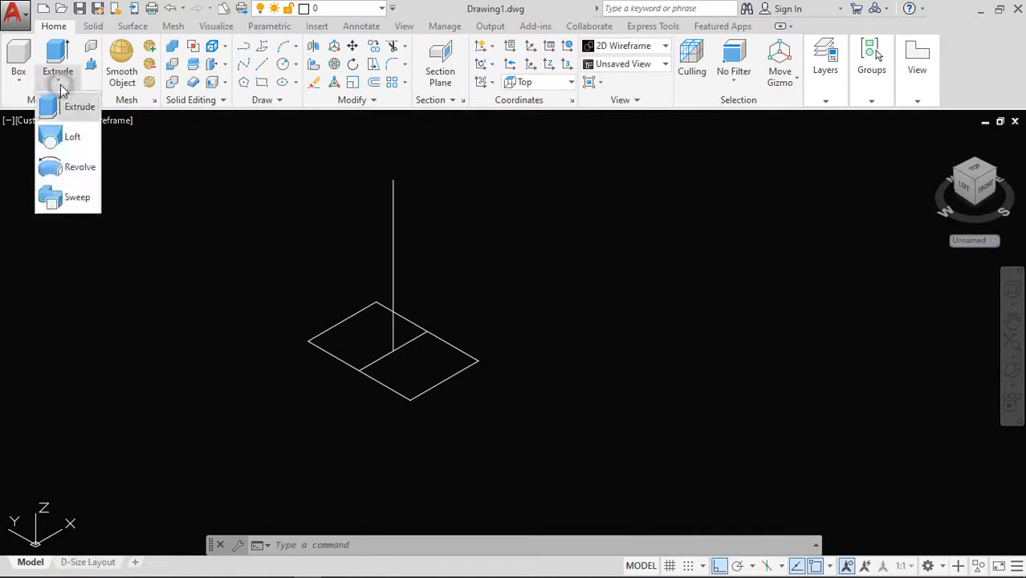
{"action": "left_click", "coordinate": [72, 201]}
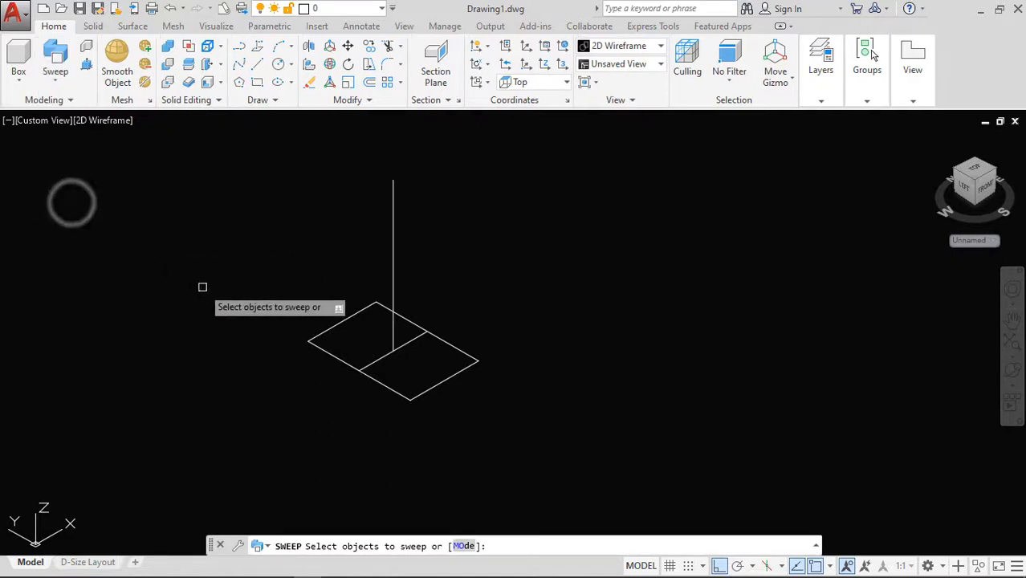
{"action": "left_click", "coordinate": [396, 395]}
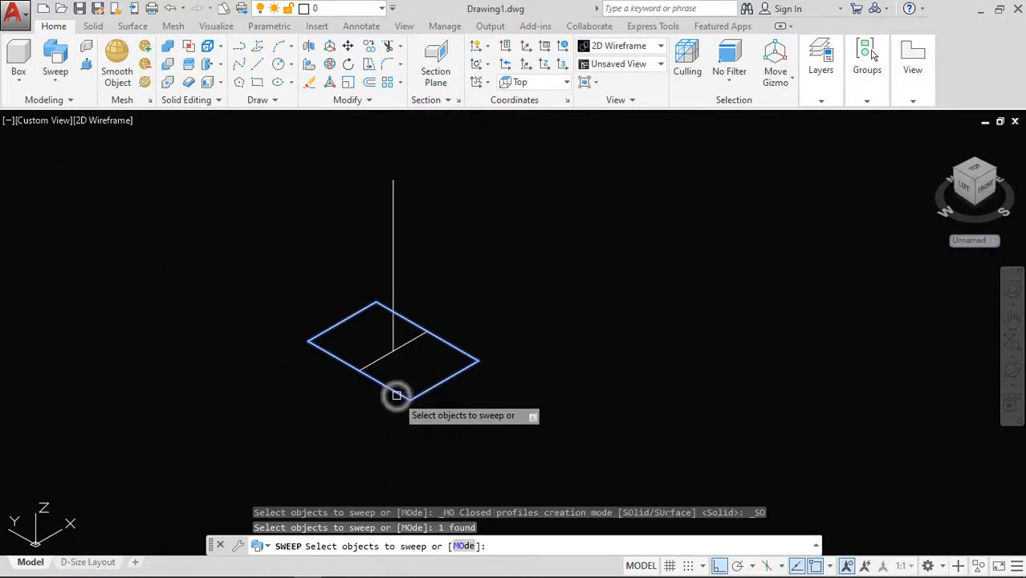
{"action": "key", "text": "Return"}
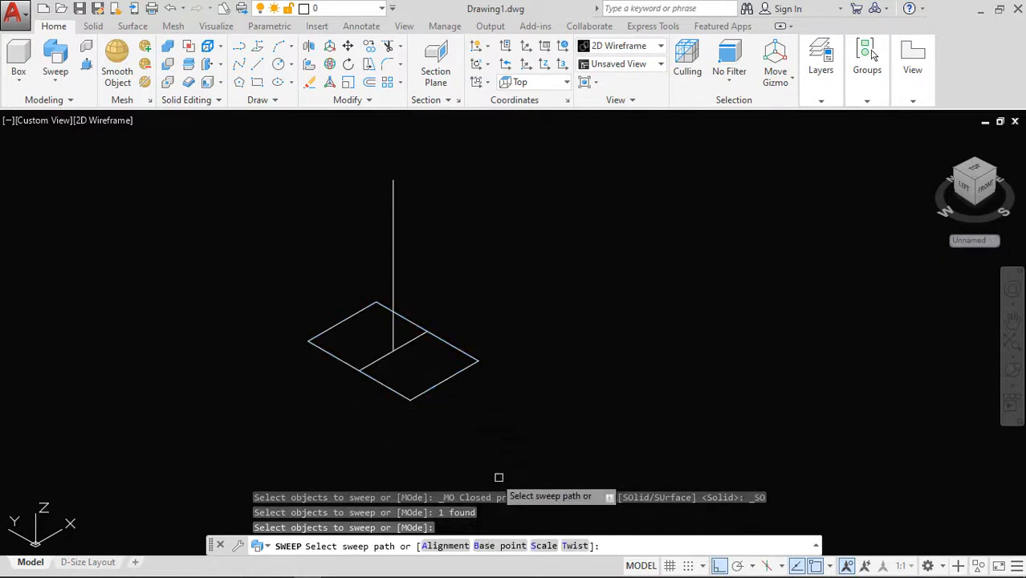
{"action": "left_click", "coordinate": [575, 546]}
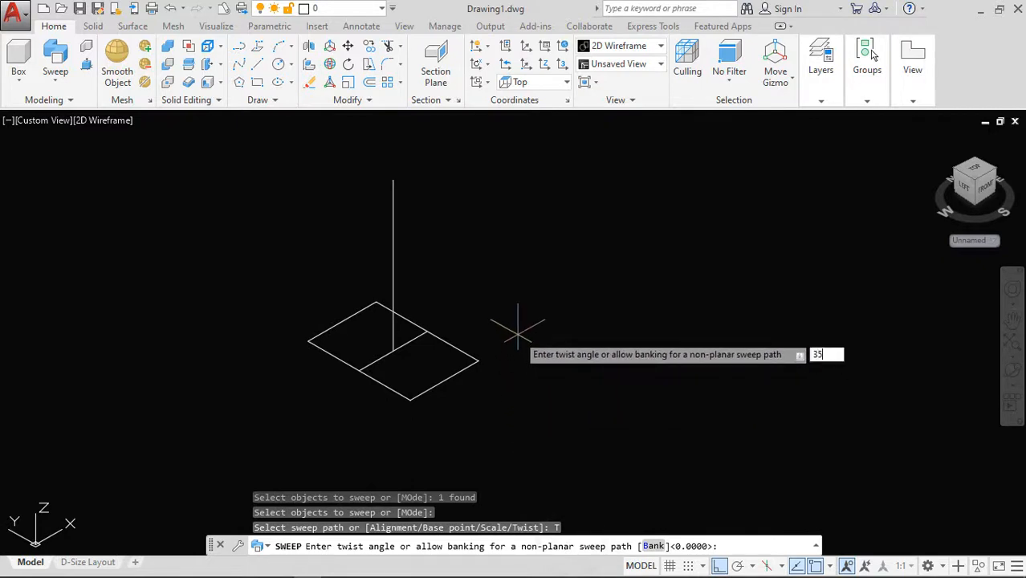
{"action": "key", "text": "Return"}
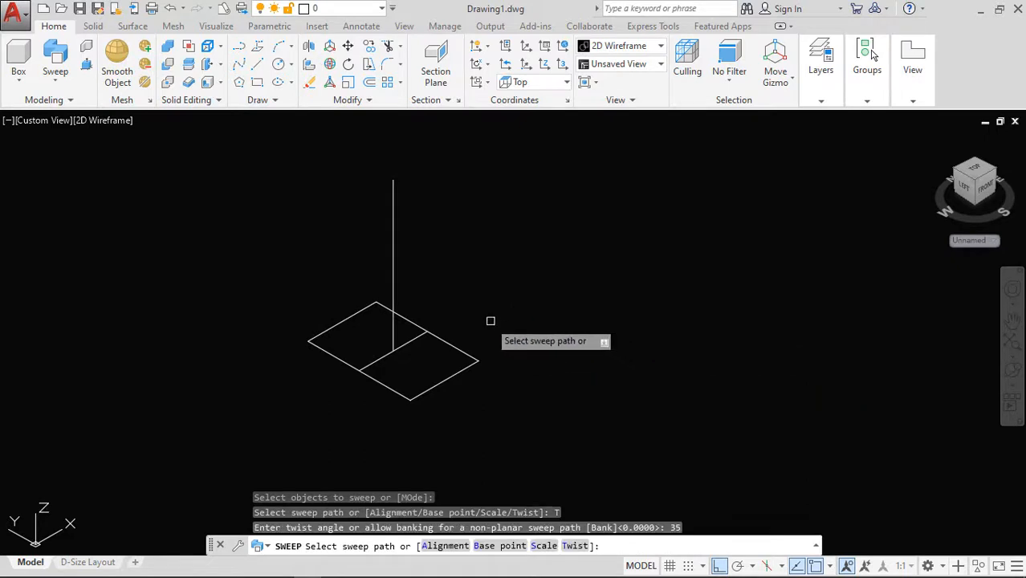
{"action": "left_click", "coordinate": [392, 294]}
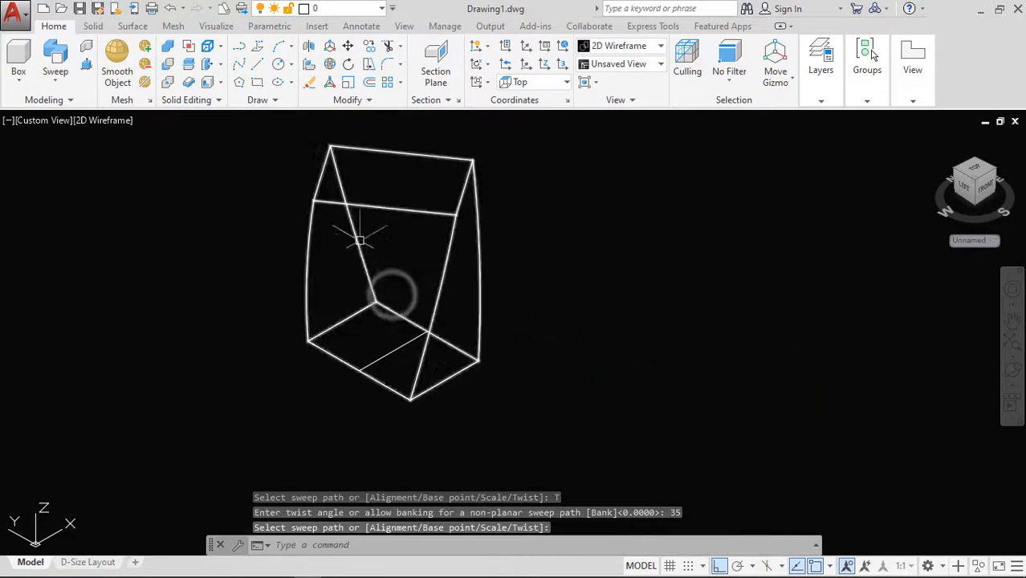
Step: Apply the Conceptual visual style, orbit around the twisted solid to inspect it, and undo the orbit
{"action": "scroll", "coordinate": [344, 213], "scroll_direction": "up", "scroll_amount": 3}
{"action": "middle_click_drag", "start_coordinate": [345, 212], "coordinate": [343, 227]}
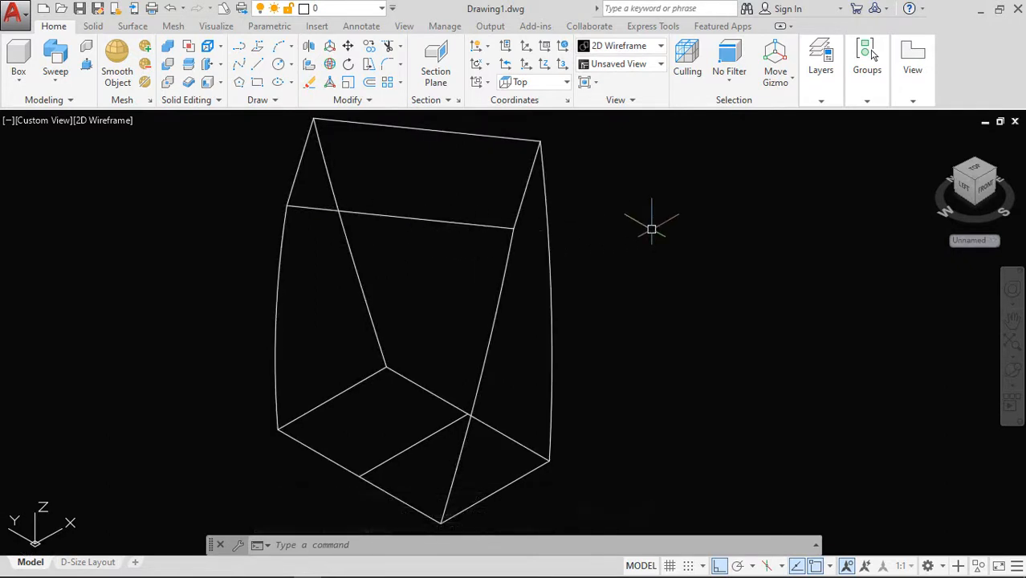
{"action": "left_click", "coordinate": [106, 121]}
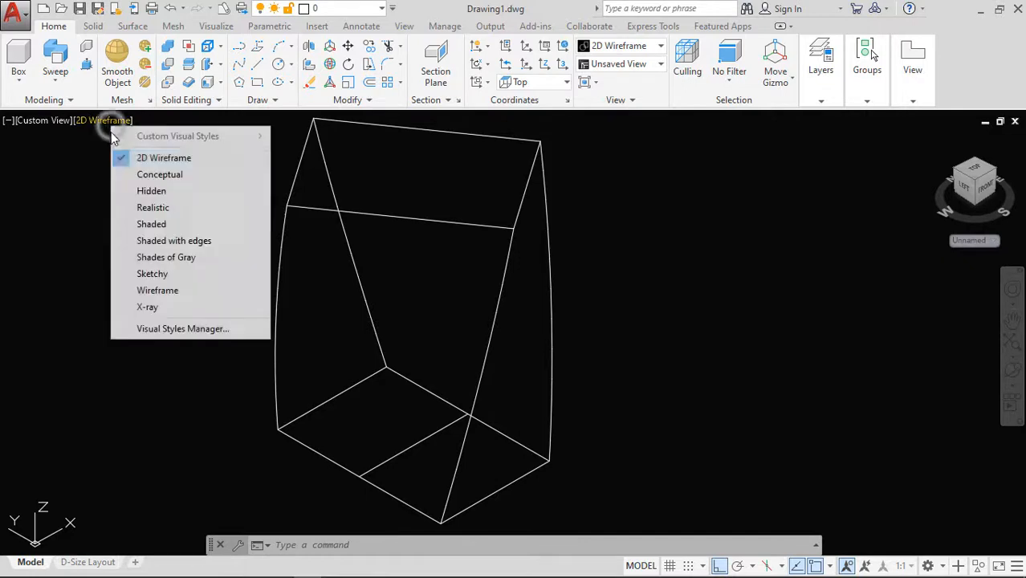
{"action": "left_click", "coordinate": [129, 177]}
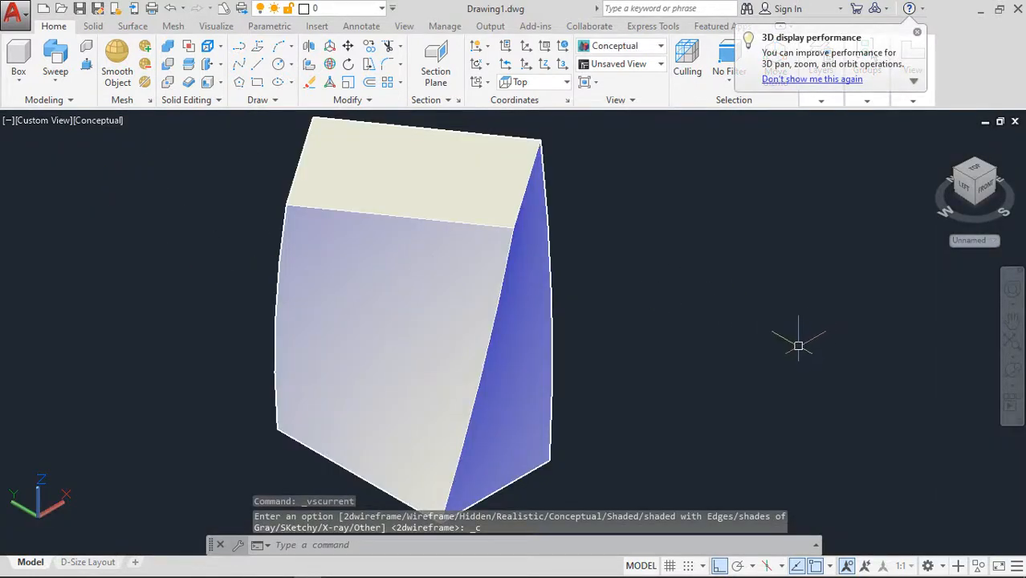
{"action": "middle_click_drag", "start_coordinate": [748, 354], "coordinate": [383, 320], "text": "shift"}
{"action": "key", "text": "ctrl+z"}
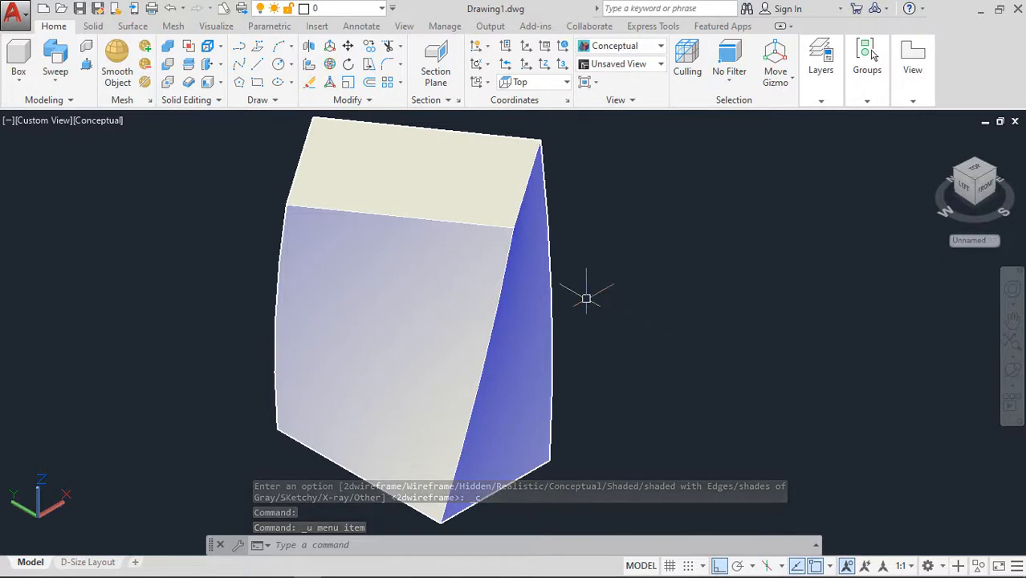
Step: Shell the twisted solid with an offset distance of 5, removing its top face
{"action": "left_click", "coordinate": [208, 84]}
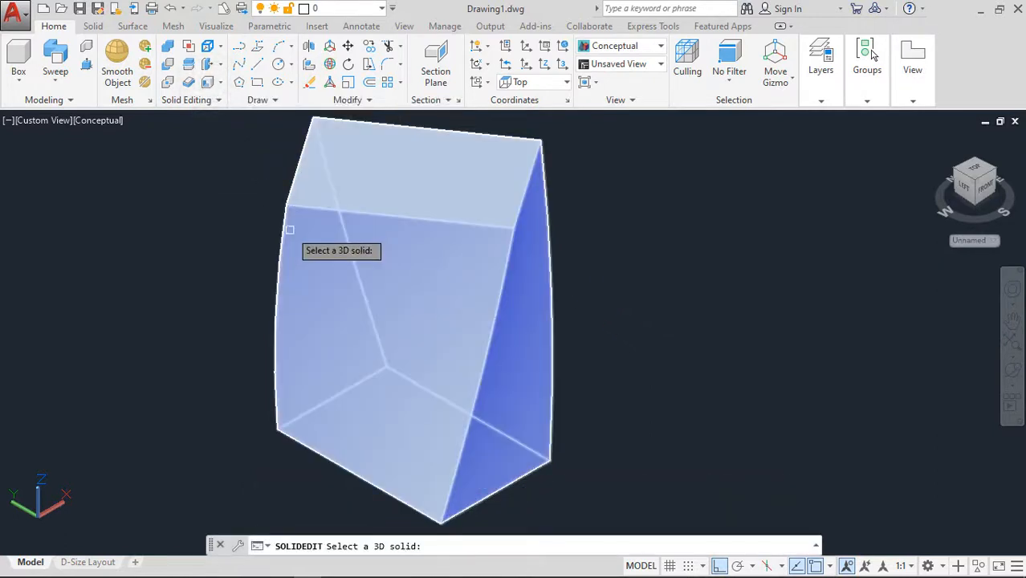
{"action": "left_click", "coordinate": [289, 229]}
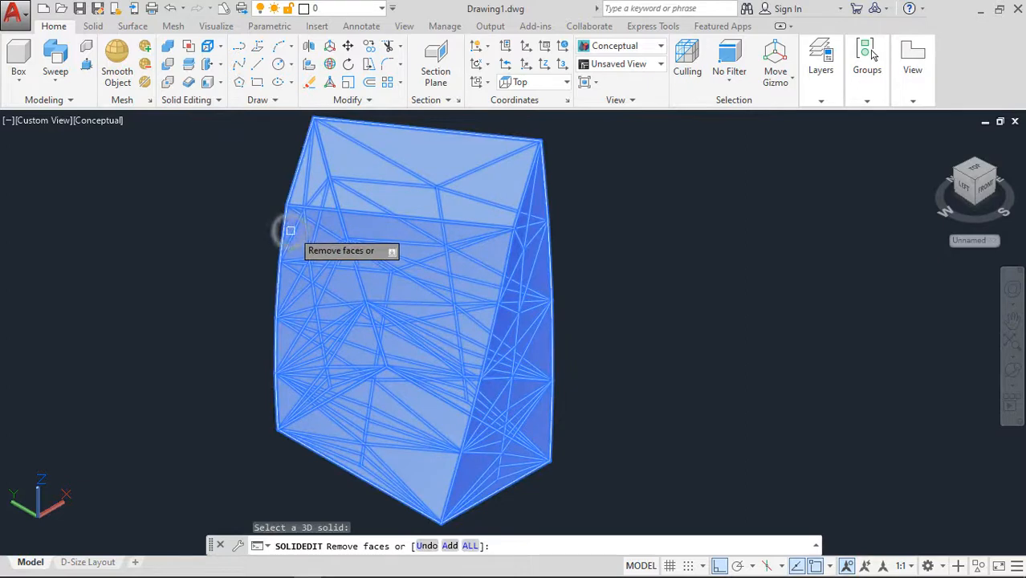
{"action": "left_click", "coordinate": [394, 170]}
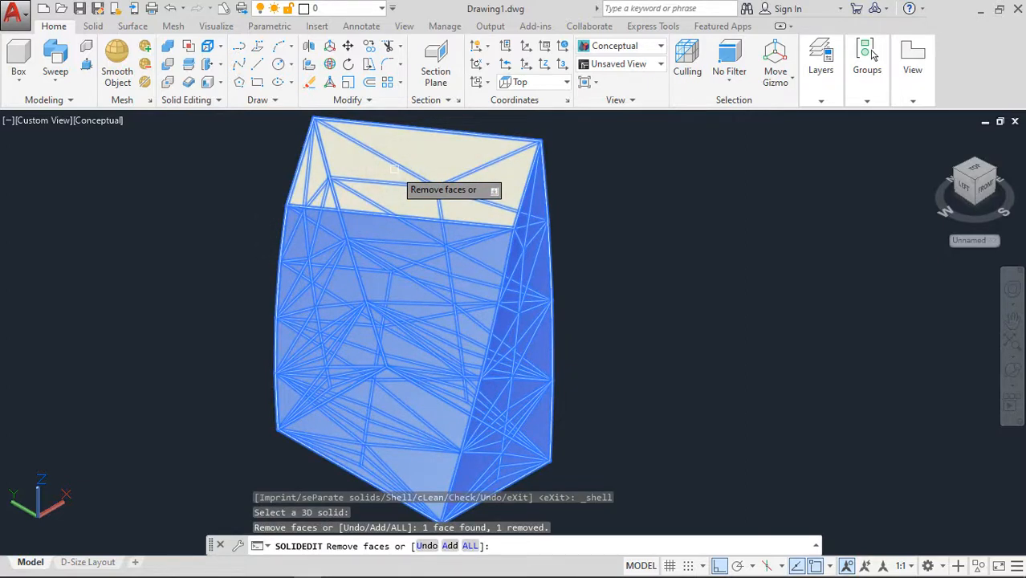
{"action": "key", "text": "Return"}
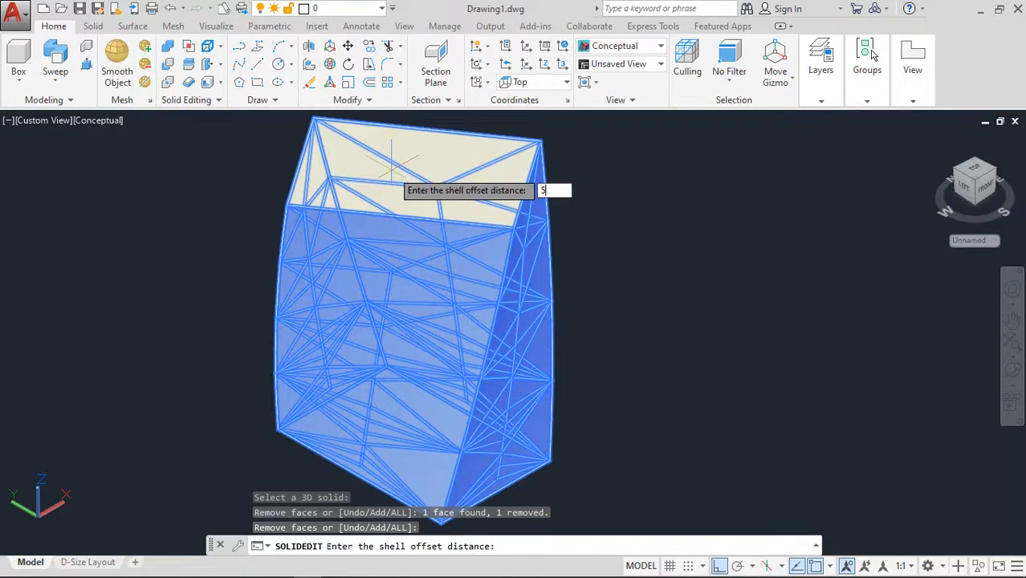
{"action": "type", "text": "5"}
{"action": "key", "text": "Return"}
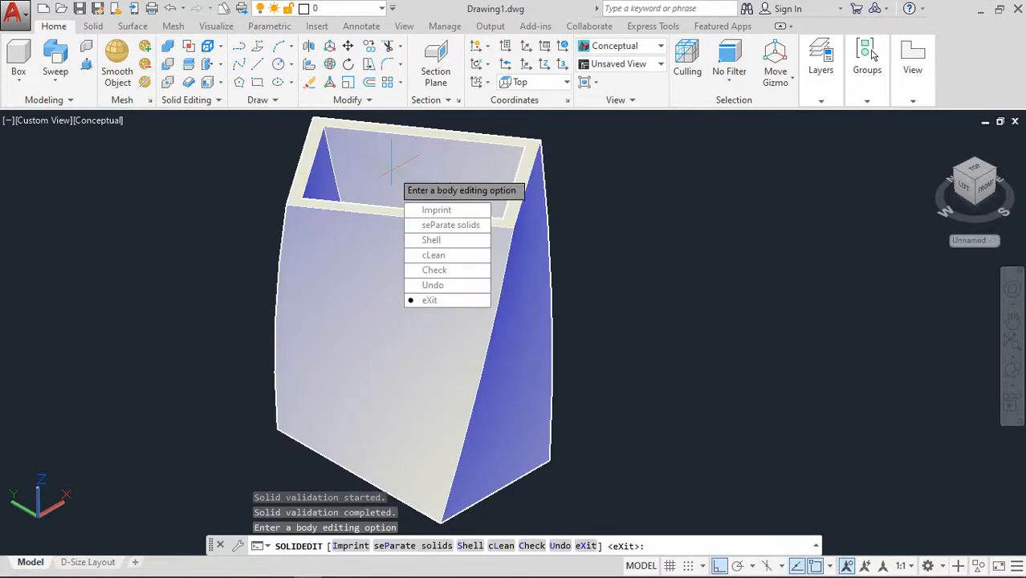
{"action": "key", "text": "Escape"}
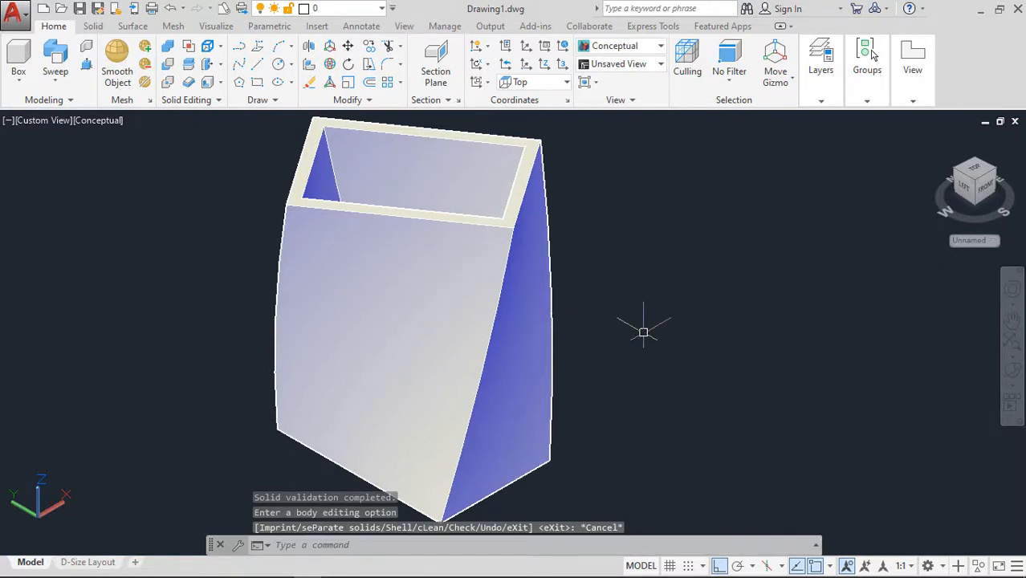
Step: Open the Materials Browser with the shelled solid in view
{"action": "mouse_move", "coordinate": [644, 332]}
{"action": "middle_mouse_down", "text": "shift"}
{"action": "mouse_move", "coordinate": [511, 324]}
{"action": "mouse_move", "coordinate": [436, 306]}
{"action": "mouse_move", "coordinate": [392, 174]}
{"action": "mouse_move", "coordinate": [376, 195]}
{"action": "mouse_move", "coordinate": [358, 250]}
{"action": "mouse_move", "coordinate": [373, 304]}
{"action": "mouse_move", "coordinate": [417, 332]}
{"action": "mouse_move", "coordinate": [634, 337]}
{"action": "mouse_move", "coordinate": [605, 328]}
{"action": "mouse_move", "coordinate": [630, 323]}
{"action": "mouse_move", "coordinate": [624, 335]}
{"action": "middle_mouse_up", "text": "shift"}
{"action": "key", "text": "Escape"}
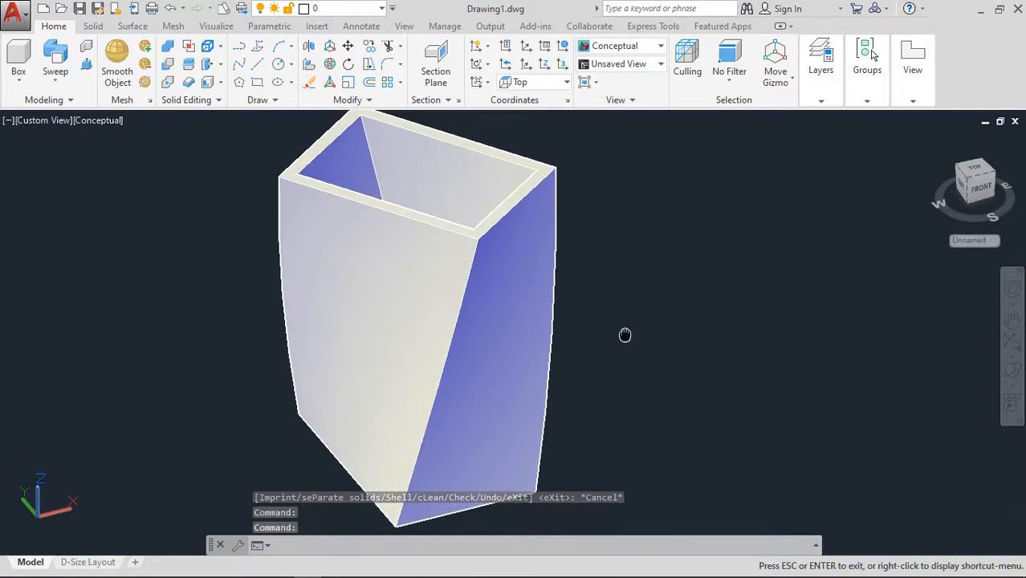
{"action": "key", "text": "Escape"}
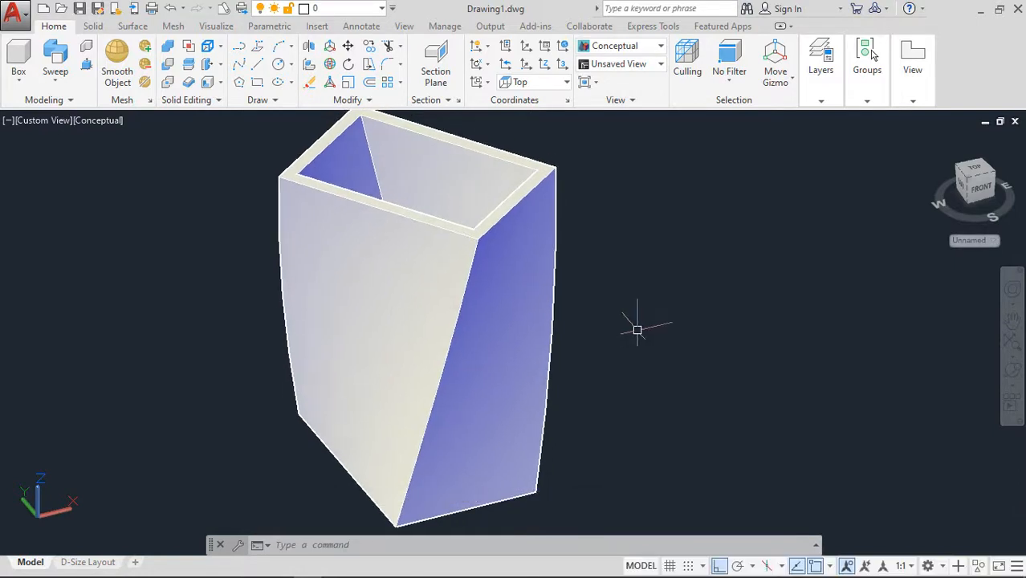
{"action": "middle_click_drag", "start_coordinate": [637, 330], "coordinate": [615, 332]}
{"action": "left_click", "coordinate": [217, 26]}
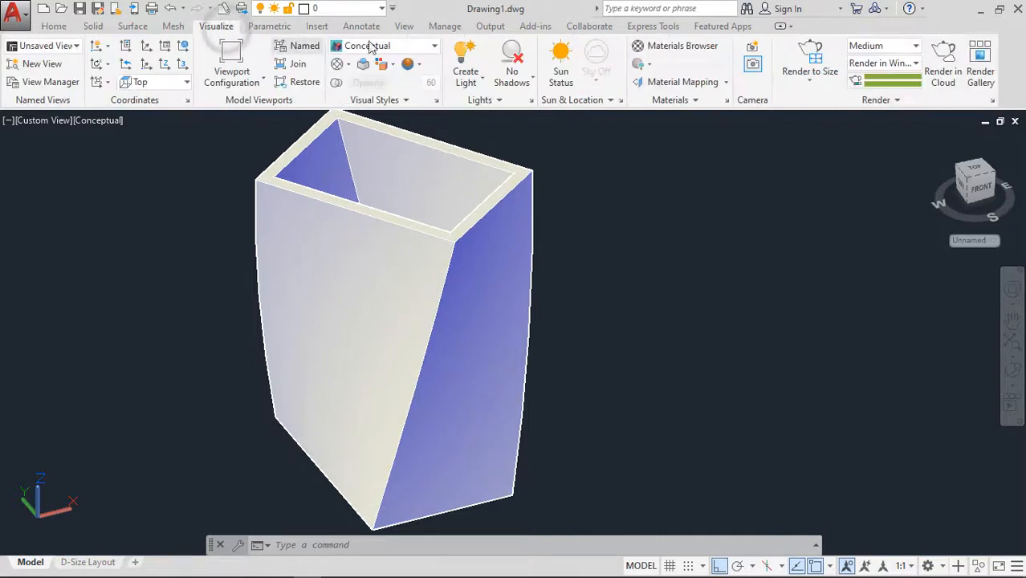
{"action": "left_click", "coordinate": [682, 46]}
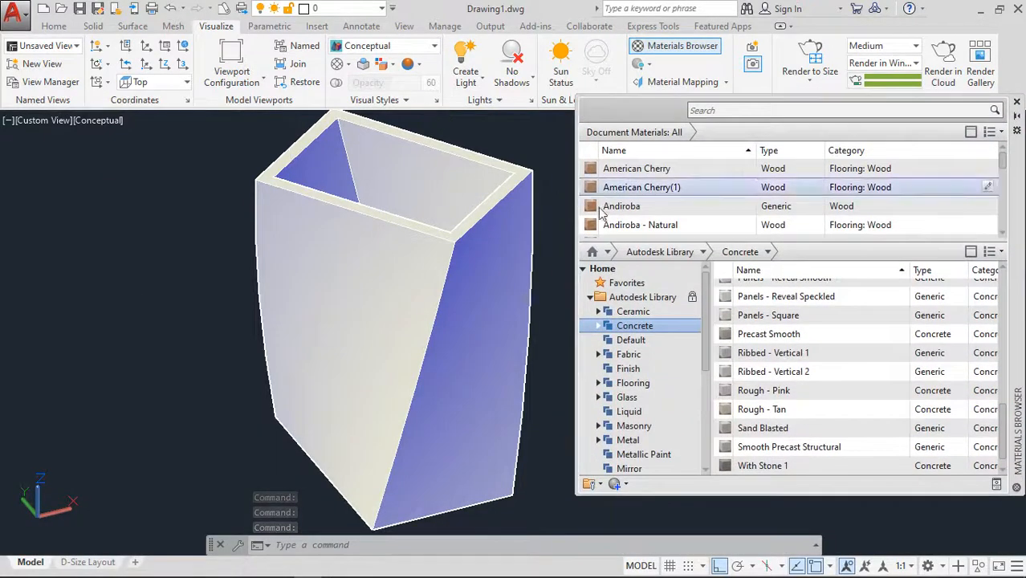
{"action": "scroll", "coordinate": [600, 211], "scroll_direction": "down", "scroll_amount": 1}
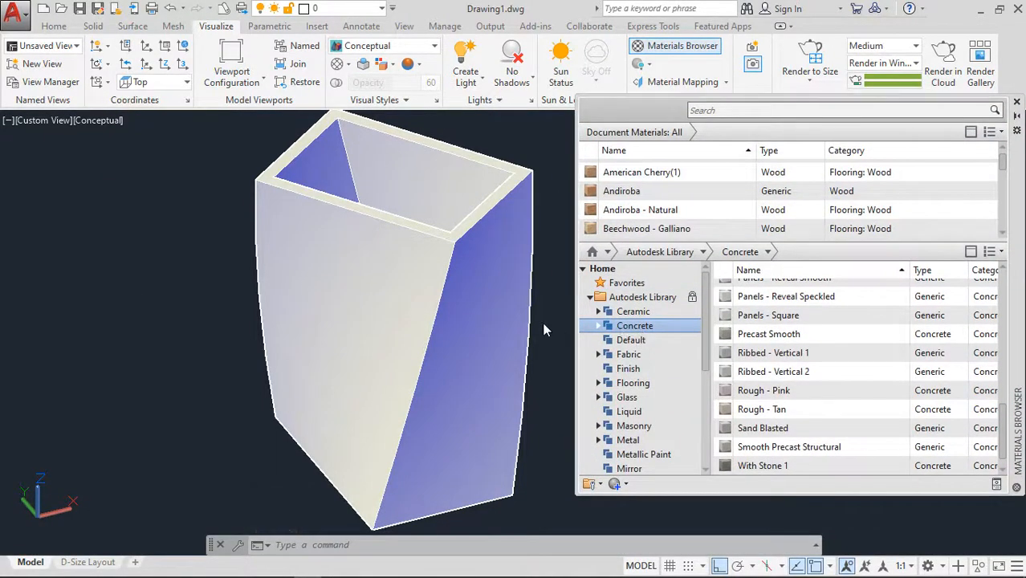
Step: Assign the Ribbed - Vertical 1 concrete material from the Autodesk Library to the shelled solid
{"action": "left_click", "coordinate": [470, 305]}
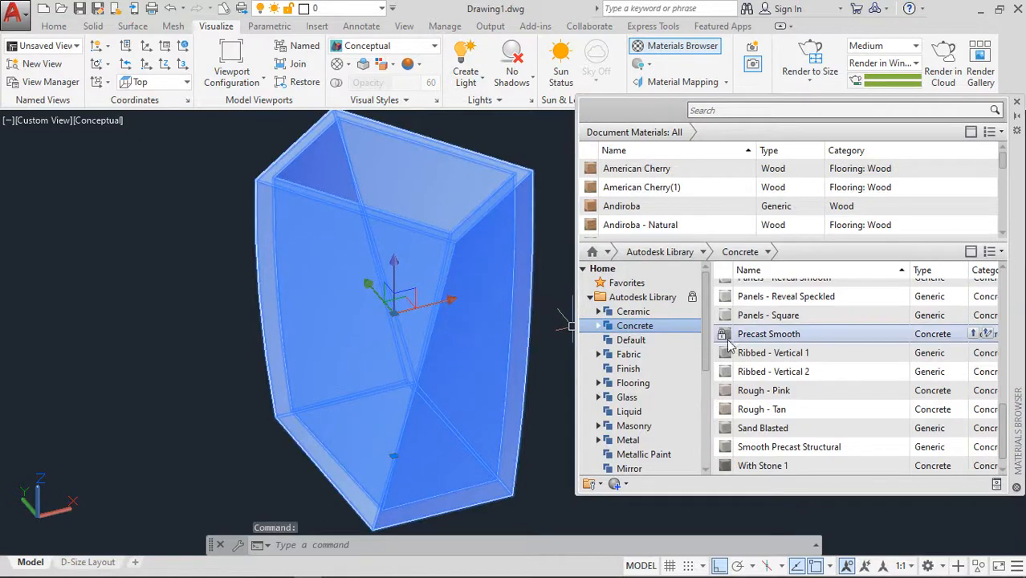
{"action": "scroll", "coordinate": [763, 340], "scroll_direction": "up", "scroll_amount": 8}
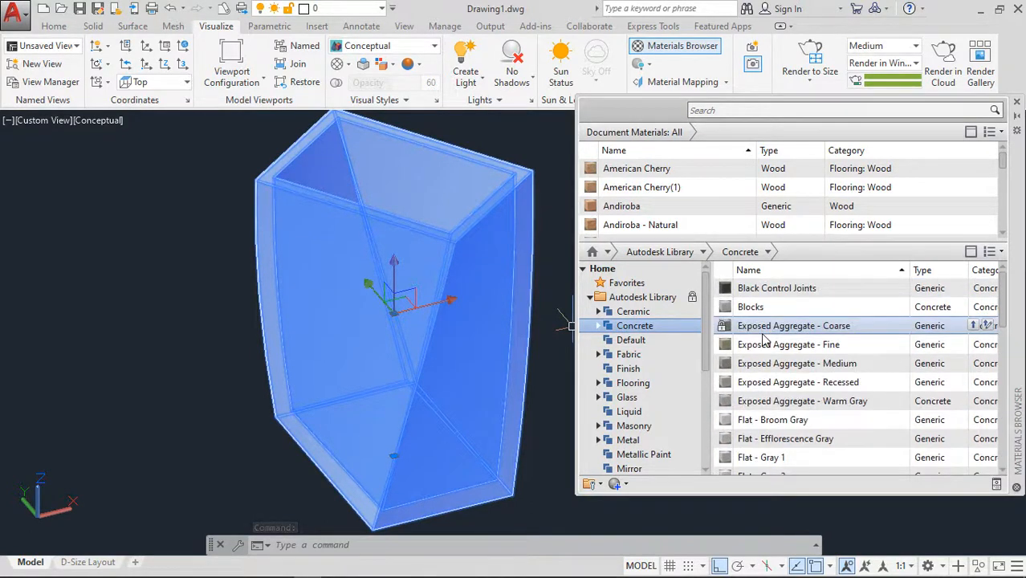
{"action": "scroll", "coordinate": [765, 355], "scroll_direction": "down", "scroll_amount": 3}
{"action": "scroll", "coordinate": [763, 362], "scroll_direction": "down", "scroll_amount": 1}
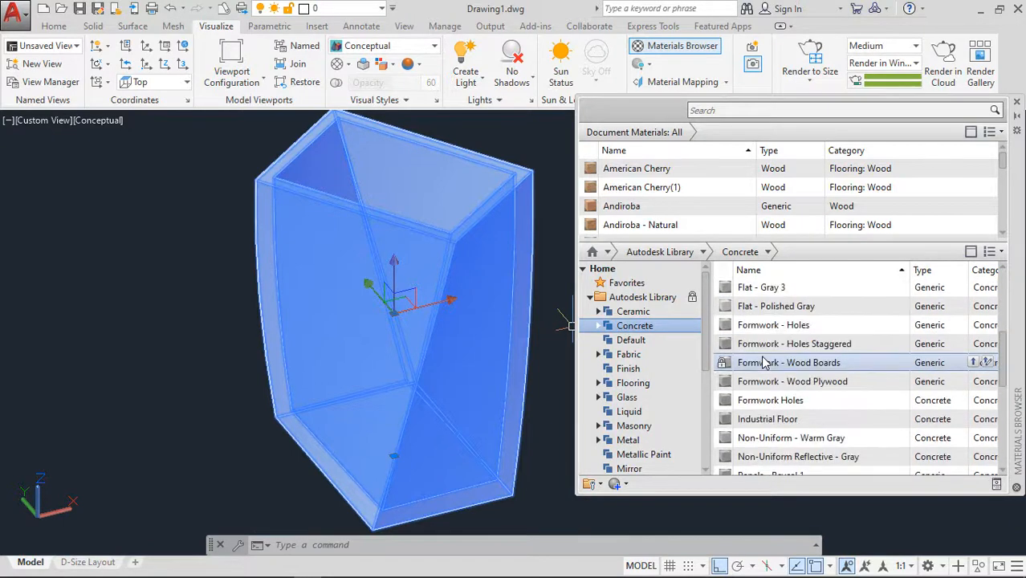
{"action": "scroll", "coordinate": [764, 363], "scroll_direction": "down", "scroll_amount": 1}
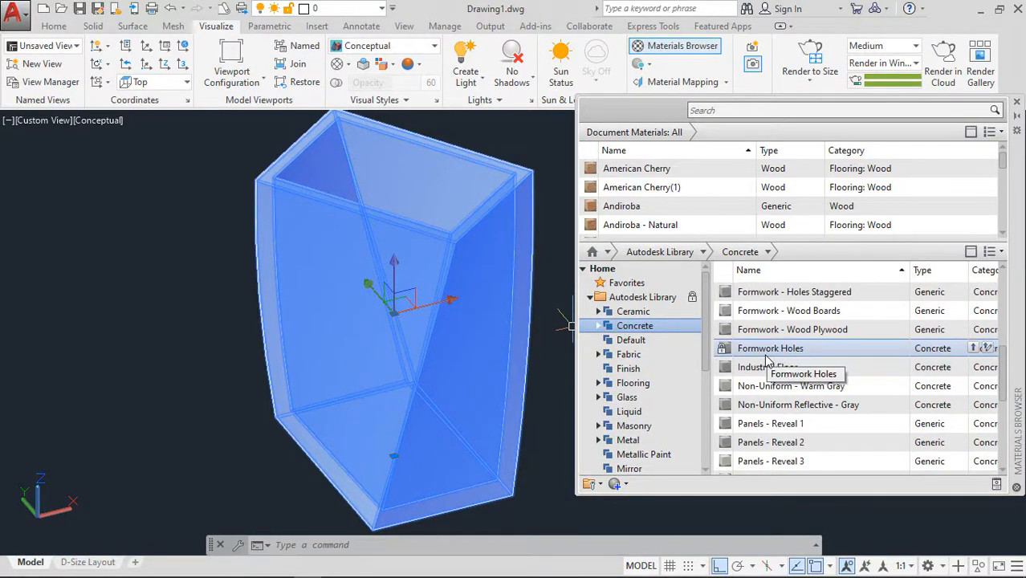
{"action": "right_click", "coordinate": [767, 361]}
{"action": "left_click", "coordinate": [766, 355]}
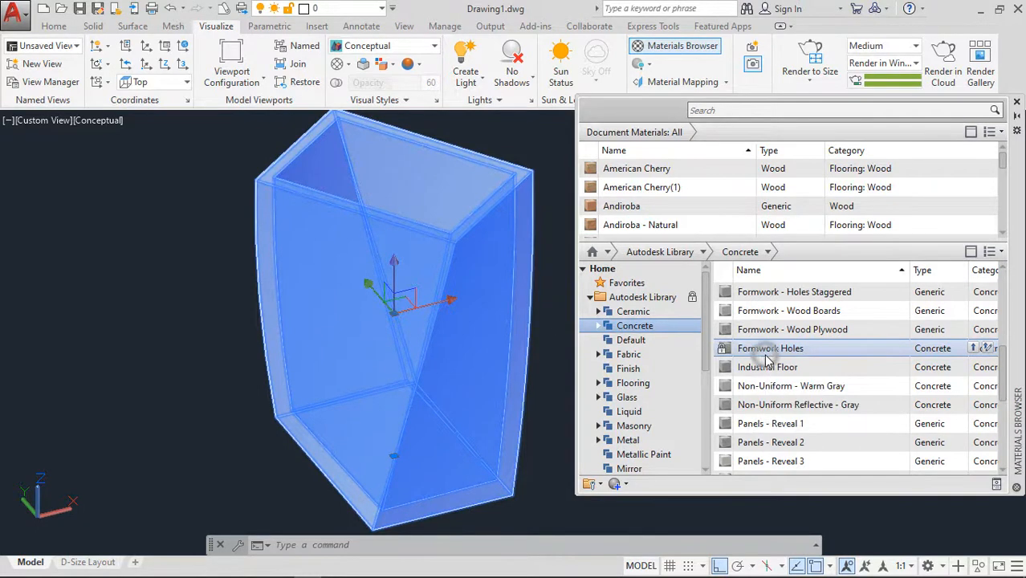
{"action": "scroll", "coordinate": [769, 377], "scroll_direction": "down", "scroll_amount": 3}
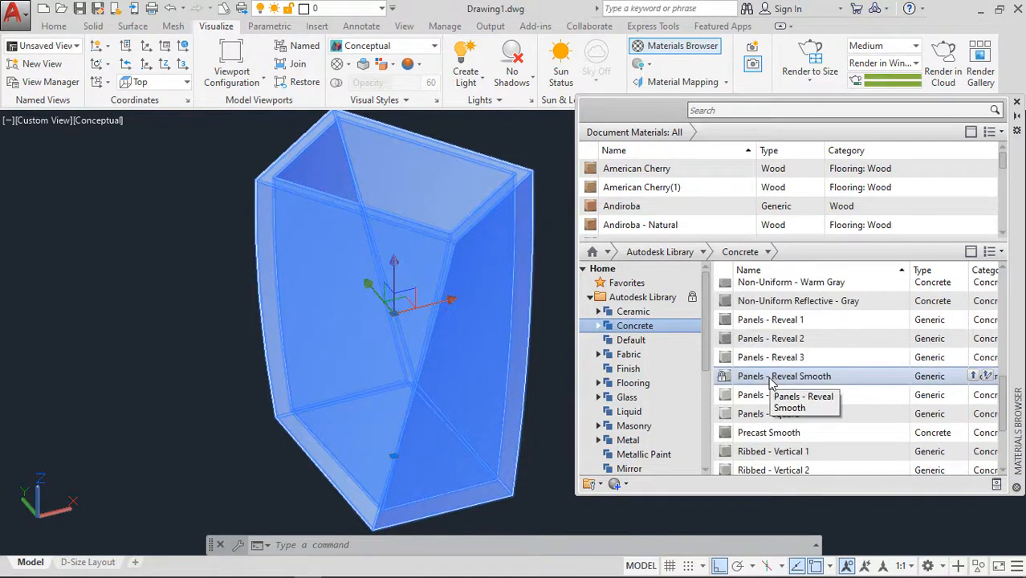
{"action": "scroll", "coordinate": [771, 377], "scroll_direction": "down", "scroll_amount": 3}
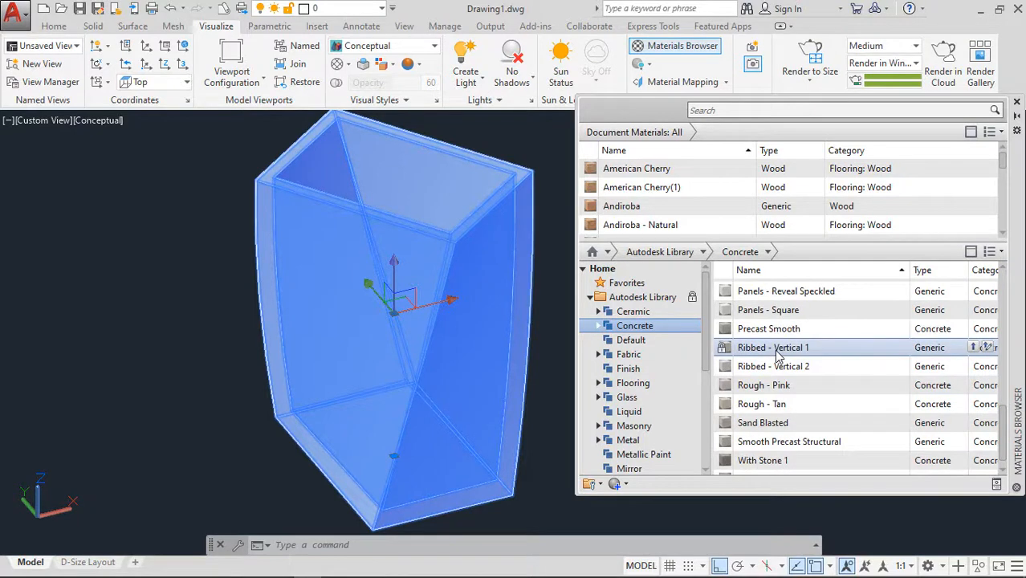
{"action": "right_click", "coordinate": [777, 358]}
{"action": "left_click", "coordinate": [794, 364]}
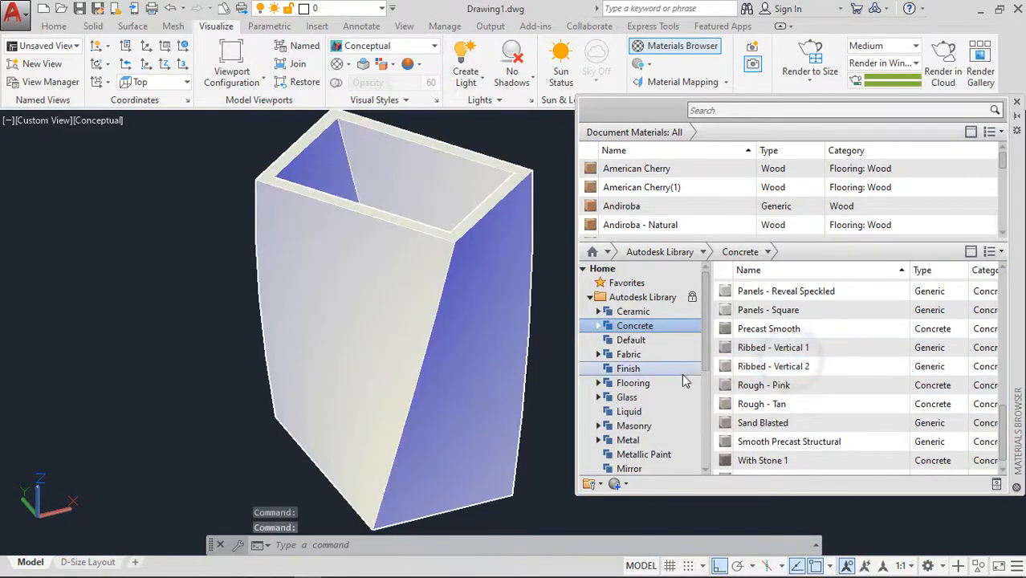
Step: Apply the Realistic visual style to show the material on the solid
{"action": "left_click", "coordinate": [92, 122]}
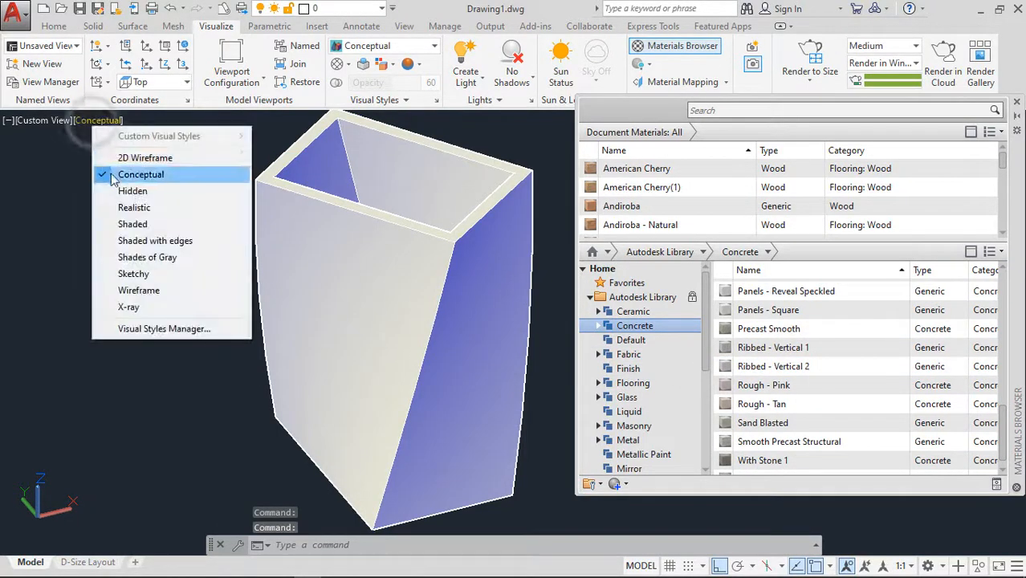
{"action": "left_click", "coordinate": [121, 208]}
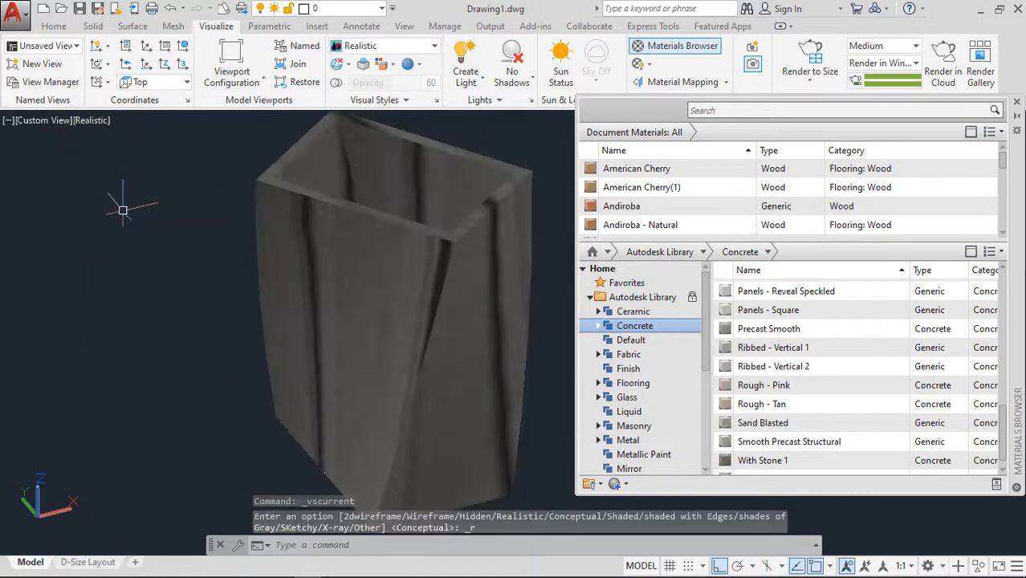
{"action": "mouse_move", "coordinate": [164, 235]}
{"action": "middle_mouse_down", "text": "shift"}
{"action": "mouse_move", "coordinate": [50, 211]}
{"action": "mouse_move", "coordinate": [147, 227]}
{"action": "middle_mouse_up", "text": "shift"}
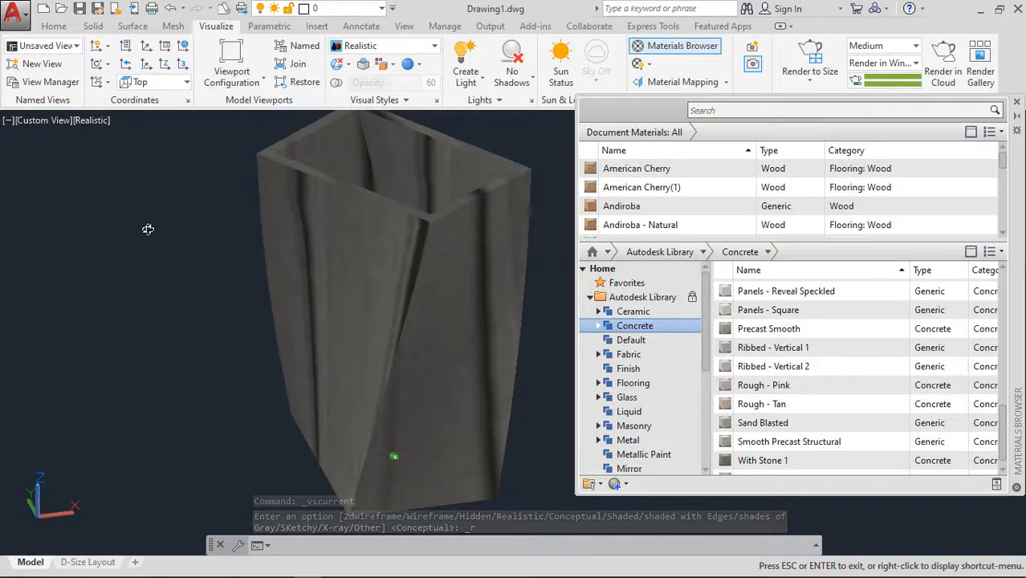
Step: Assign the Ribbed - Vertical 2 concrete material to the solid and close the Materials Browser
{"action": "left_click", "coordinate": [312, 261]}
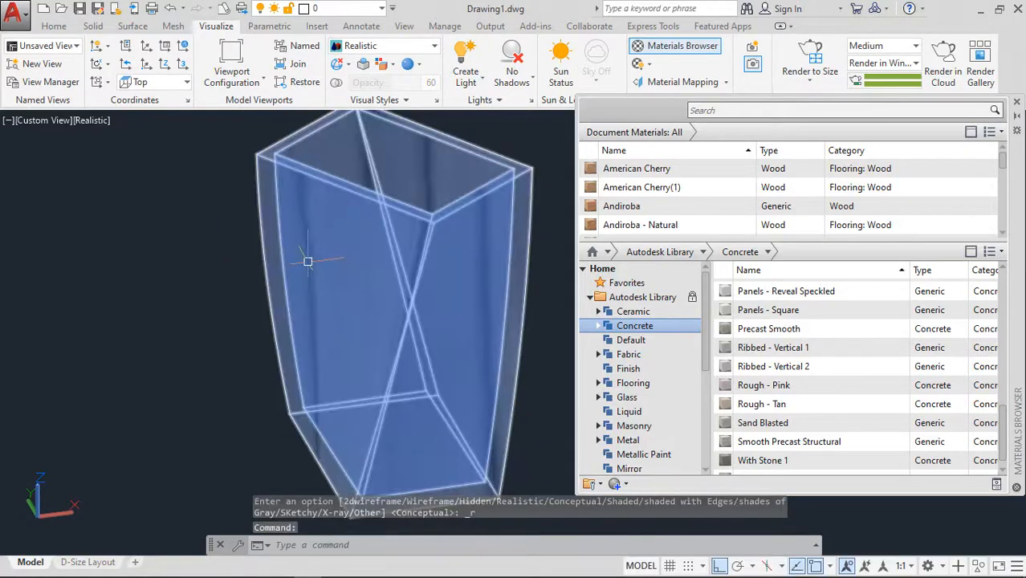
{"action": "right_click", "coordinate": [781, 368]}
{"action": "left_click", "coordinate": [840, 376]}
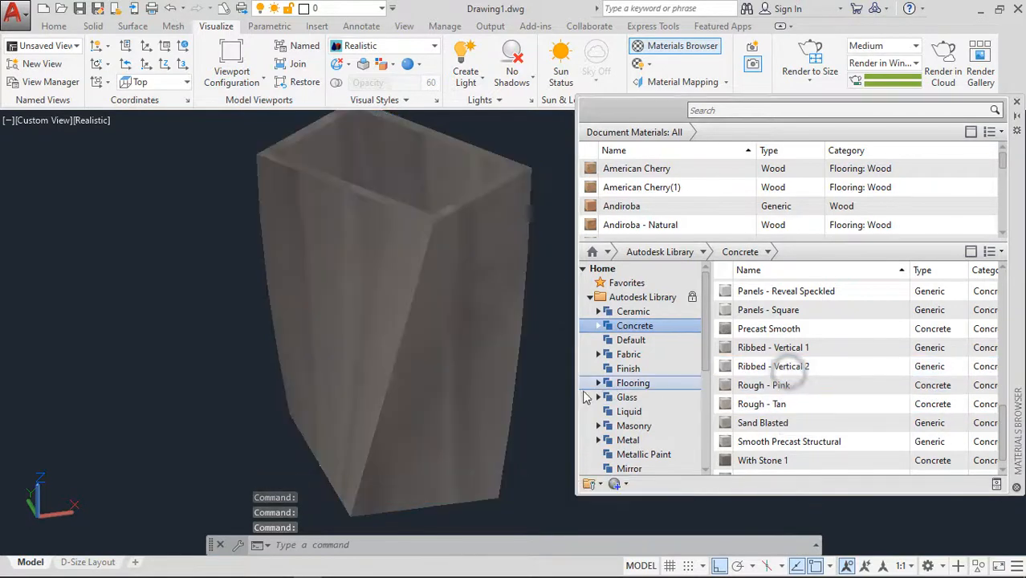
{"action": "middle_click_drag", "start_coordinate": [211, 388], "coordinate": [129, 353], "text": "shift"}
{"action": "left_click", "coordinate": [1017, 103]}
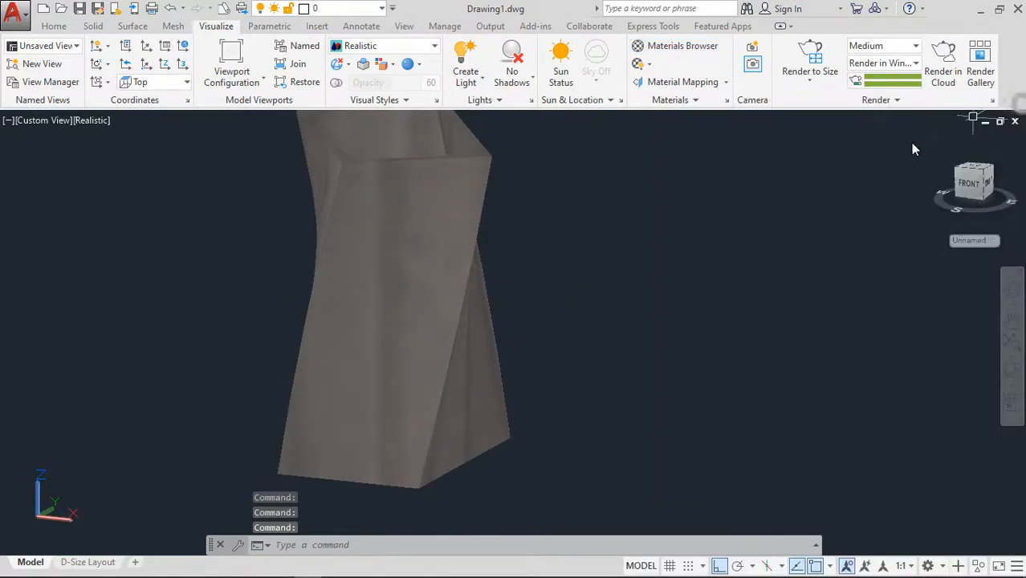
Step: Orbit around the textured hollow solid to inspect its opening and its twisted sides
{"action": "middle_click_drag", "start_coordinate": [638, 288], "coordinate": [663, 312]}
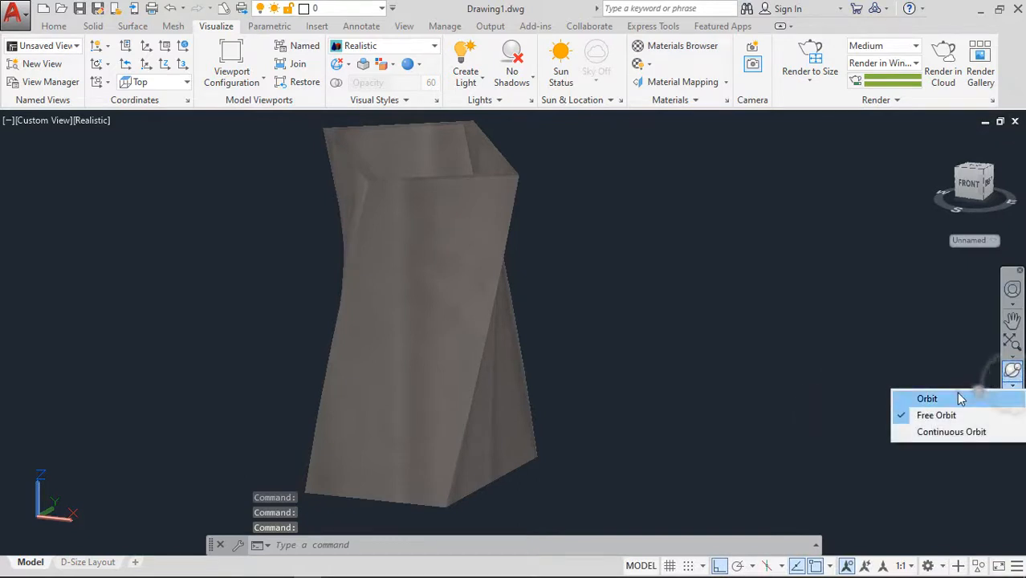
{"action": "left_click", "coordinate": [928, 399]}
{"action": "left_click_drag", "start_coordinate": [546, 335], "coordinate": [612, 352]}
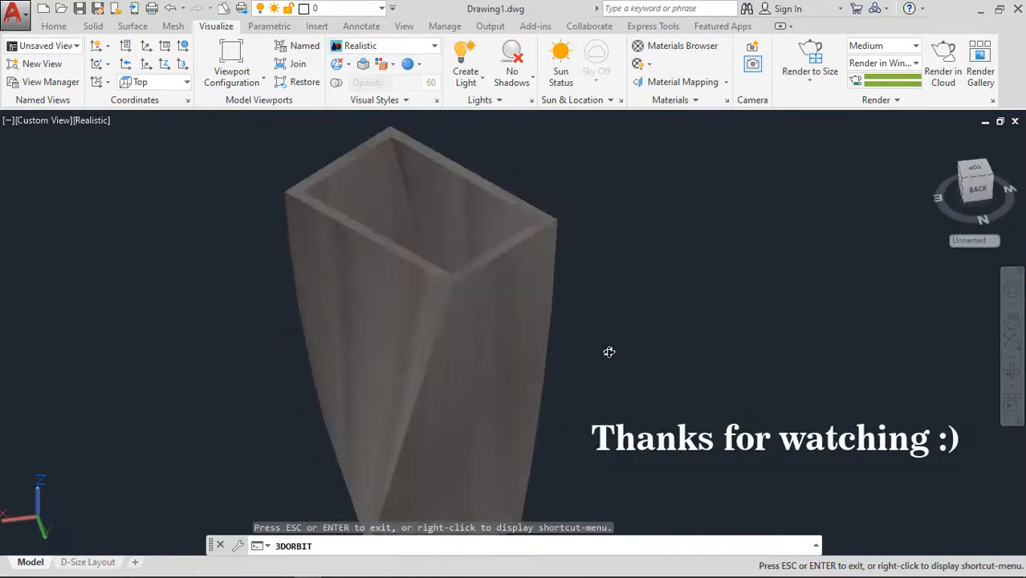
{"action": "key", "text": "Escape"}
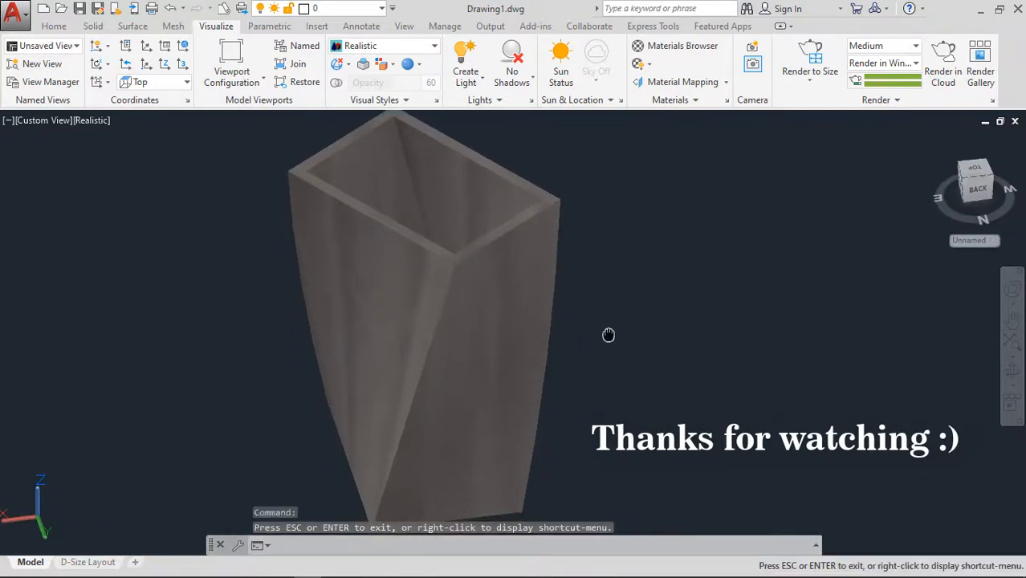